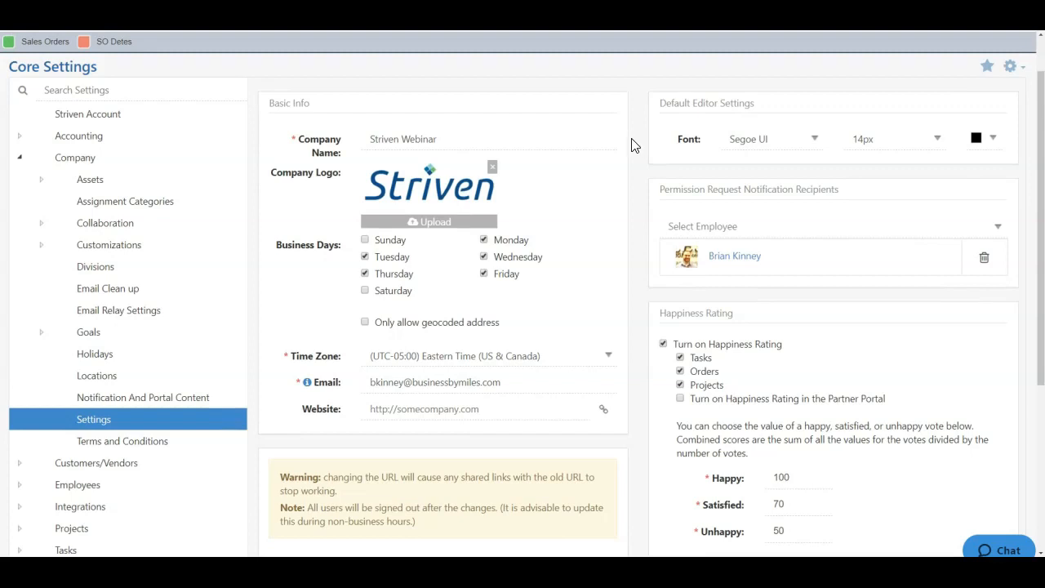
# Step: Open the upload dialog for the company logo and close it without choosing a picture
pyautogui.click(463, 132)
pyautogui.click(436, 229)
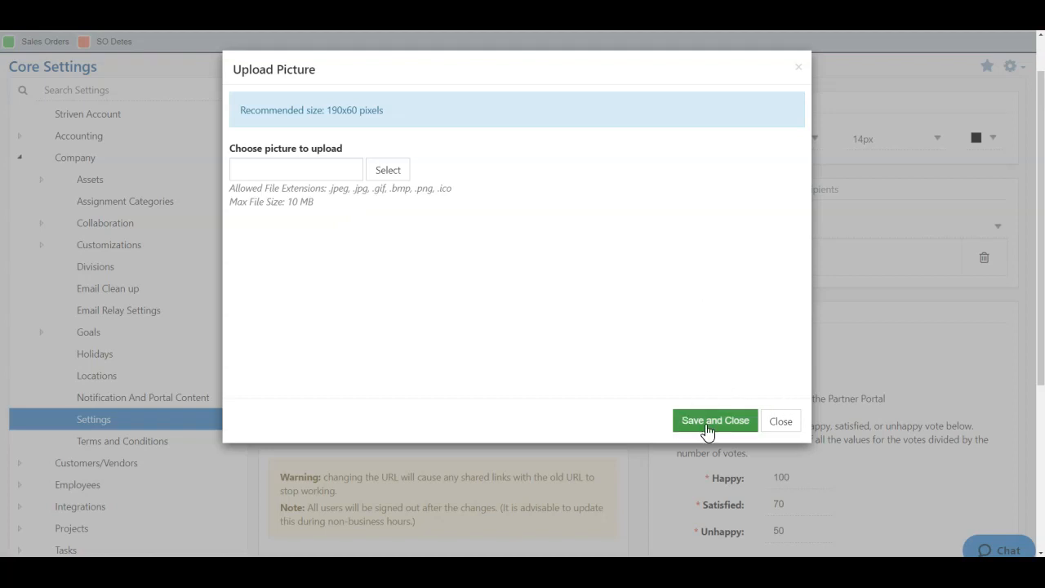
pyautogui.click(781, 421)
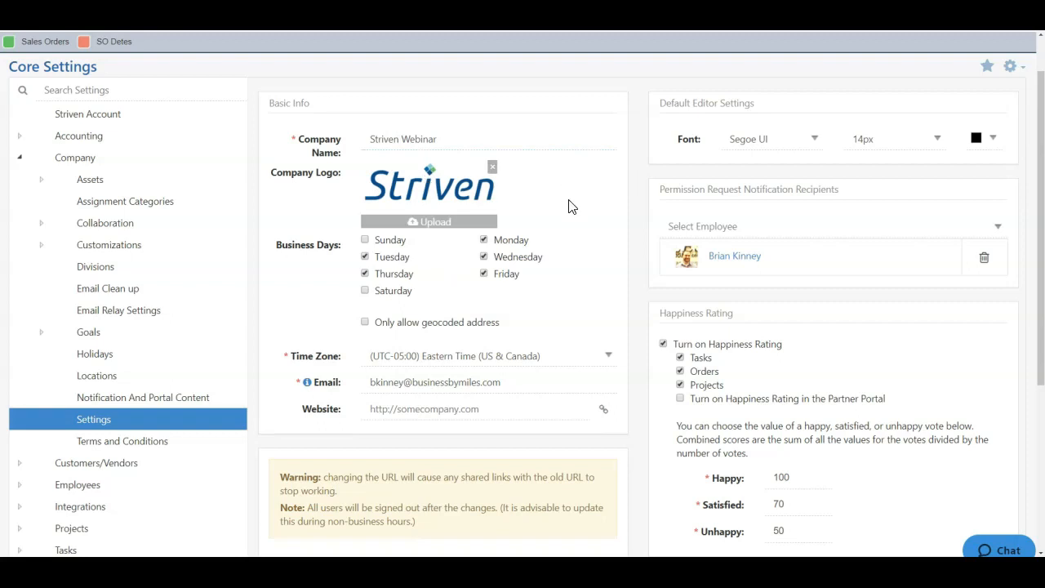
# Step: Turn the option to only allow geocoded addresses on and off again
pyautogui.scroll(-1, 572, 206)
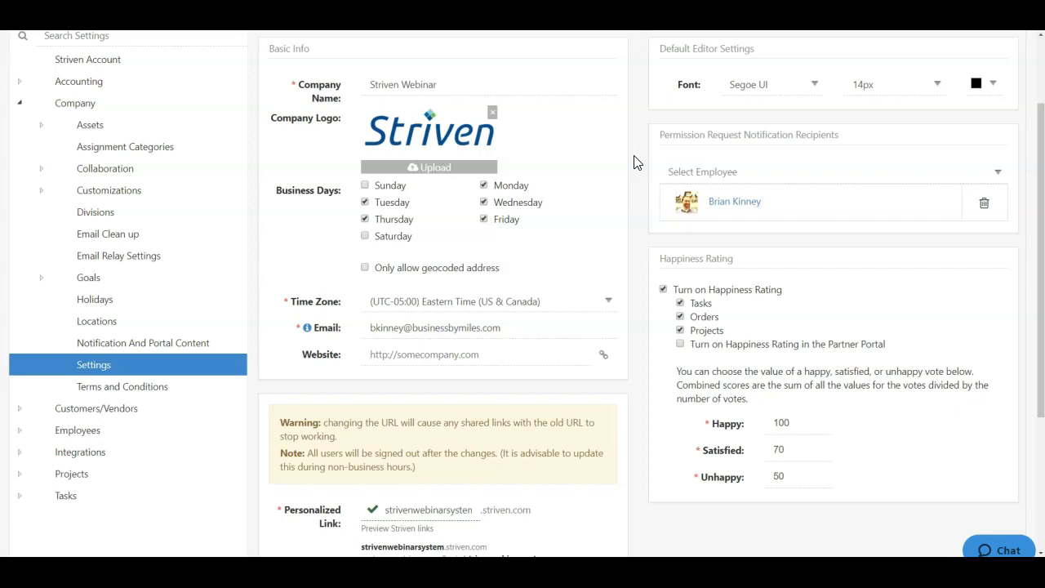
pyautogui.scroll(-2, 637, 162)
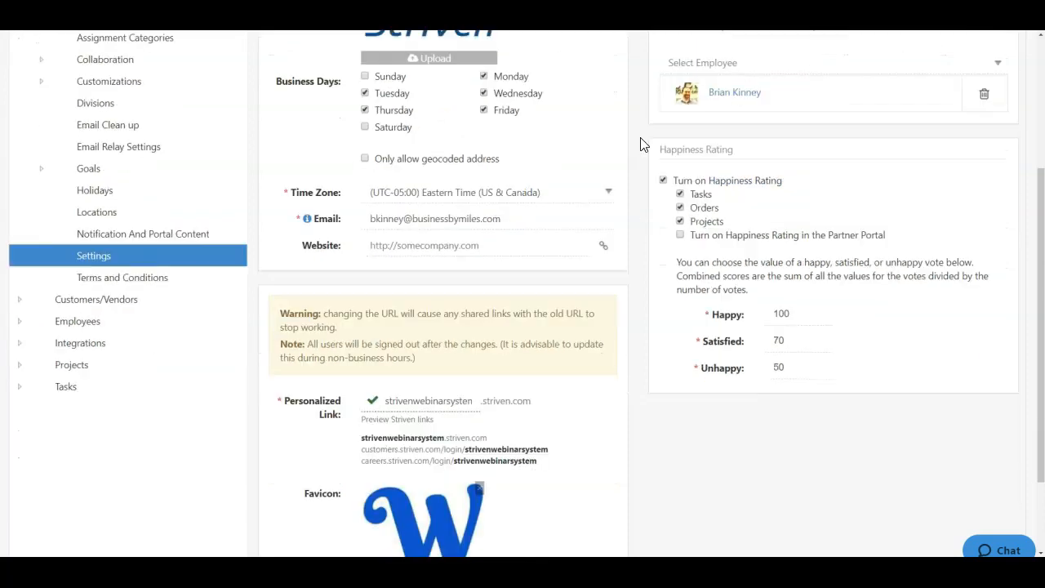
pyautogui.click(401, 166)
pyautogui.click(366, 160)
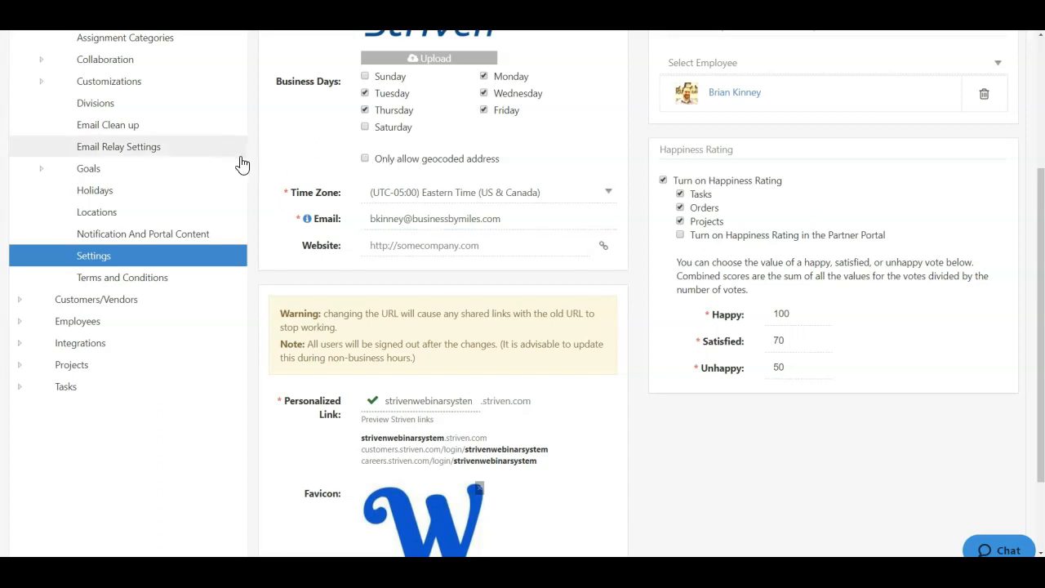
# Step: Browse the time zones available for the company and close the list without changing the selection
pyautogui.click(277, 196)
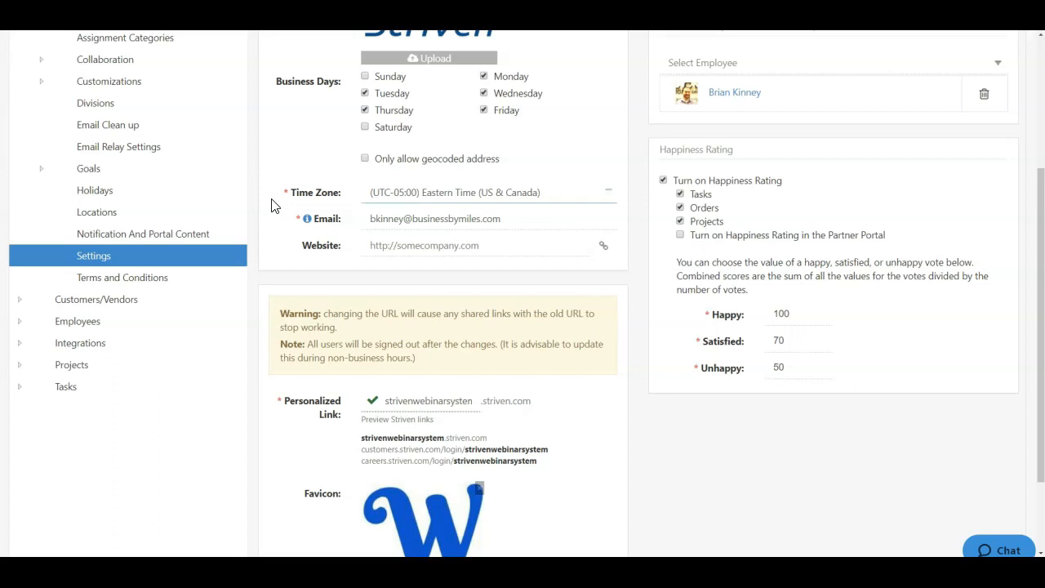
pyautogui.click(491, 196)
pyautogui.scroll(1, 572, 211)
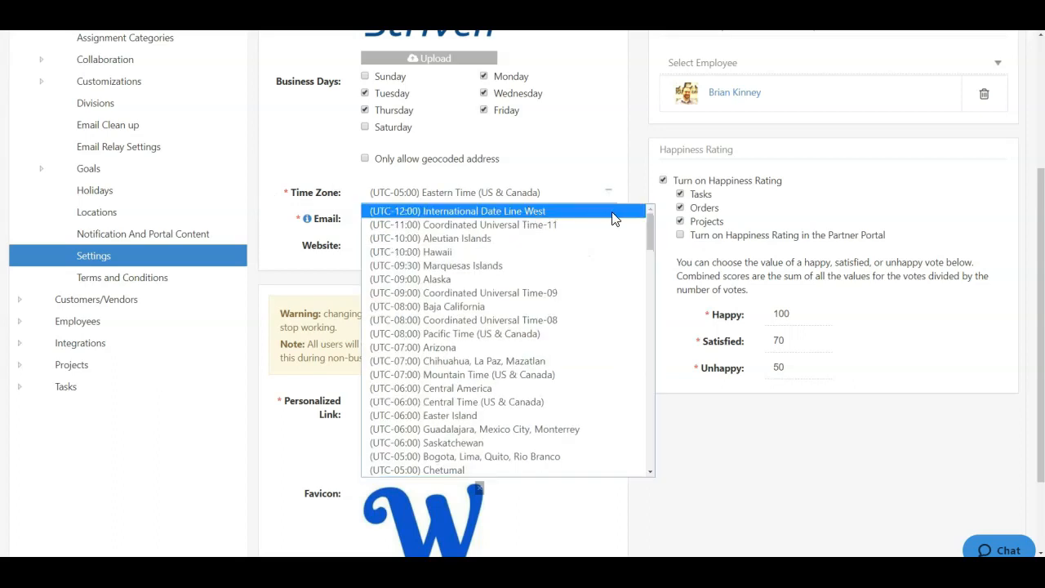
pyautogui.scroll(-20, 497, 368)
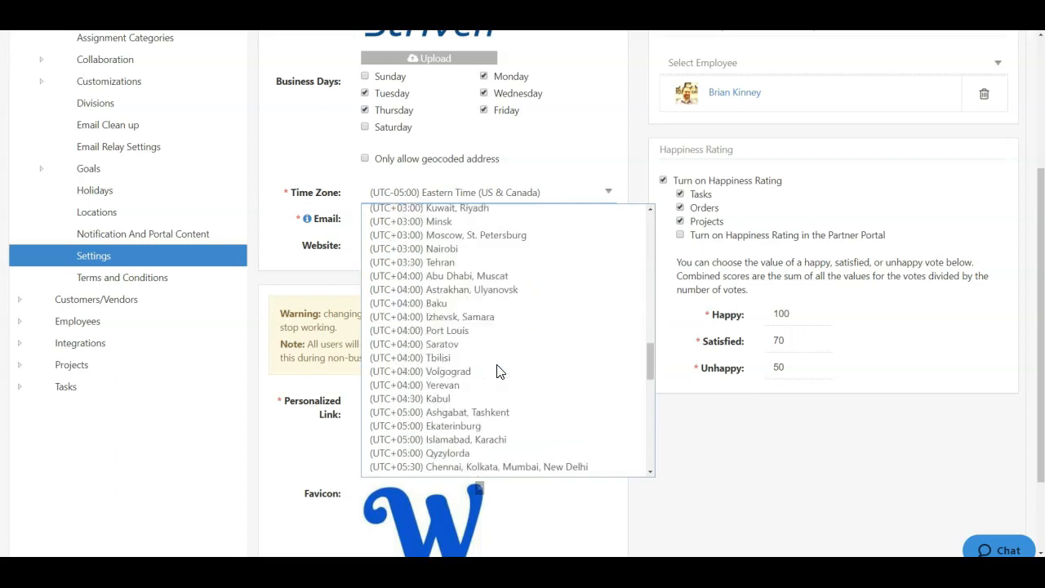
pyautogui.click(641, 144)
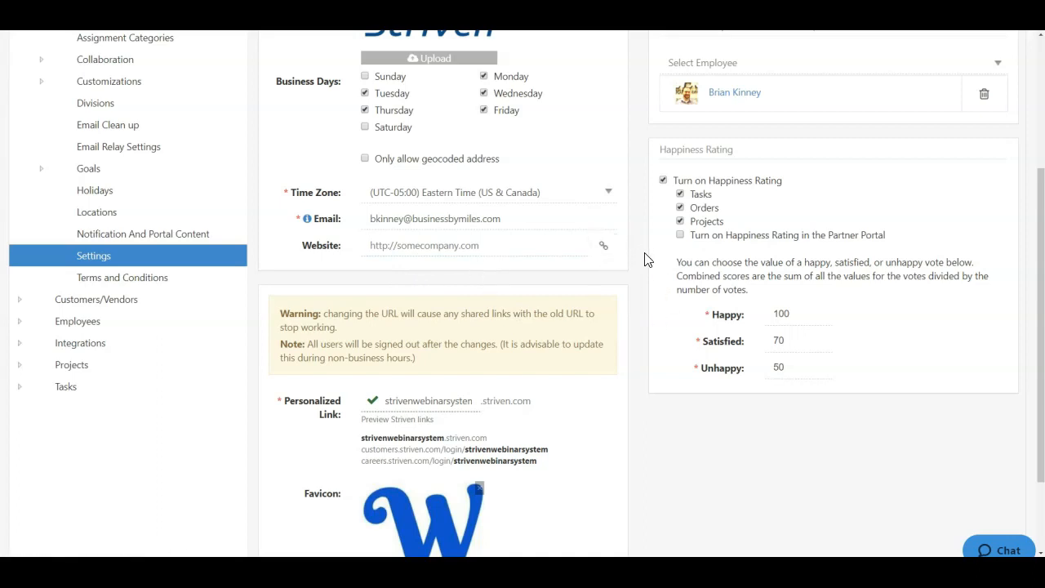
# Step: Examine the company's personalized link and the favicon upload dialog, leaving both as they are
pyautogui.scroll(-2, 645, 259)
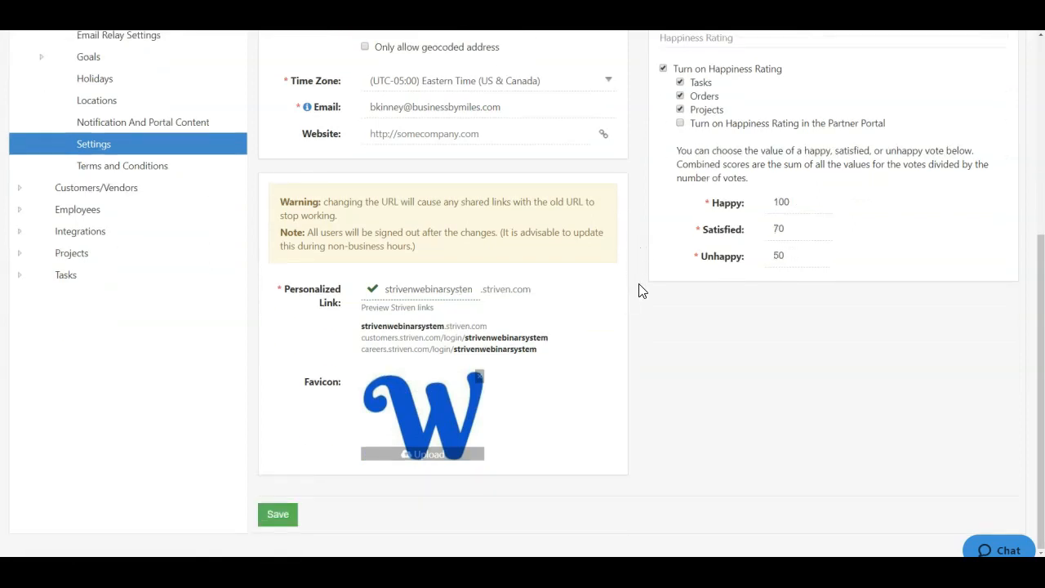
pyautogui.moveTo(386, 290); pyautogui.dragTo(499, 292)
pyautogui.click(636, 317)
pyautogui.click(427, 456)
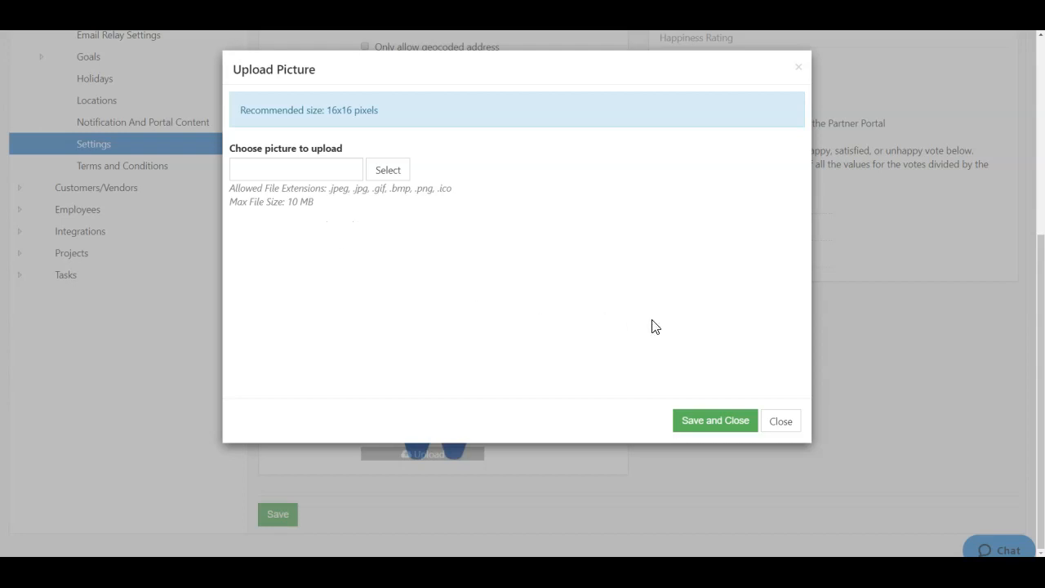
pyautogui.click(786, 423)
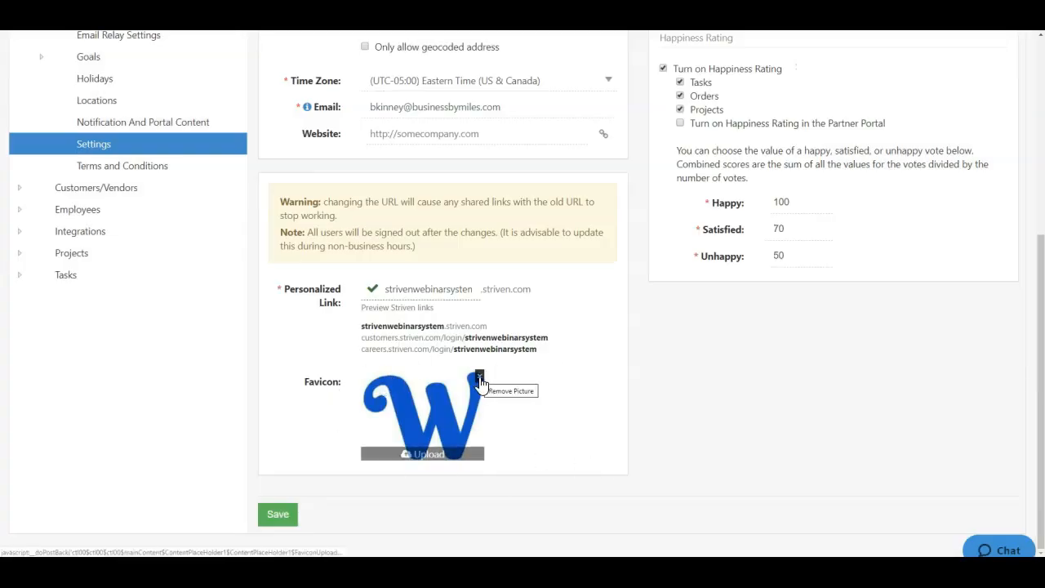
# Step: Set the default editor font to Segoe UI at 14px and view the available font colours
pyautogui.scroll(2, 641, 376)
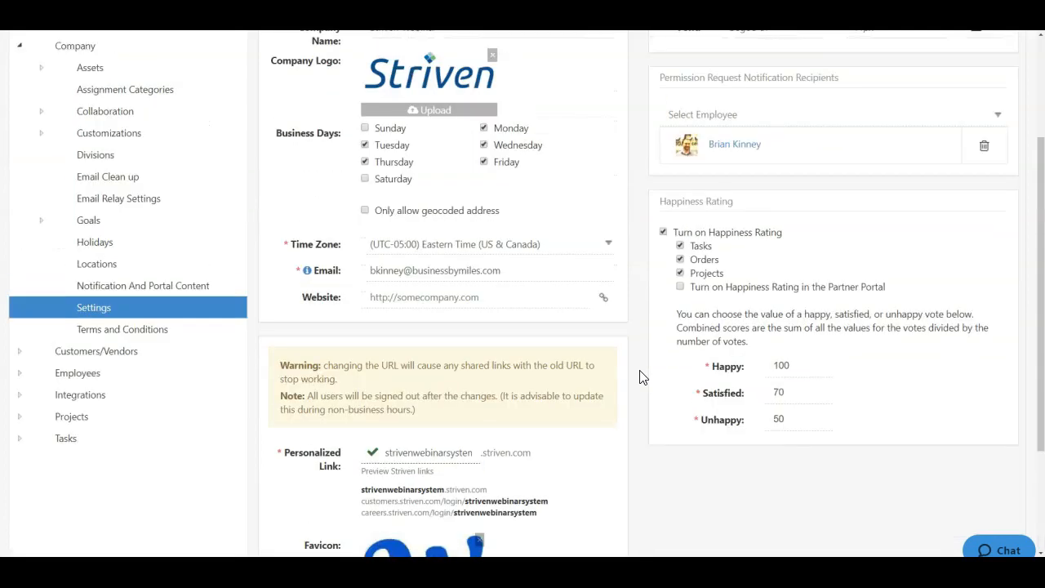
pyautogui.scroll(2, 641, 376)
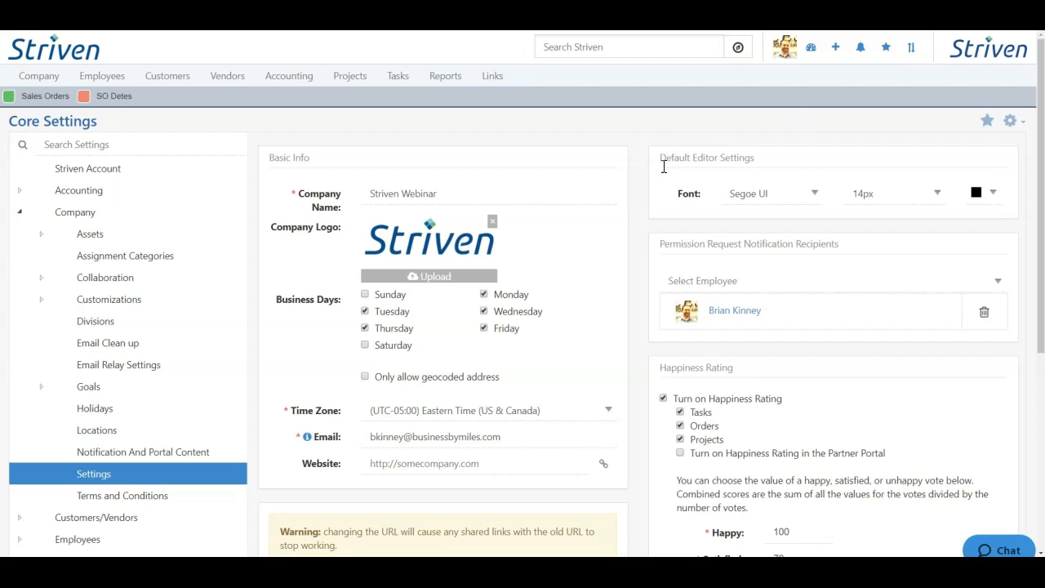
pyautogui.click(761, 201)
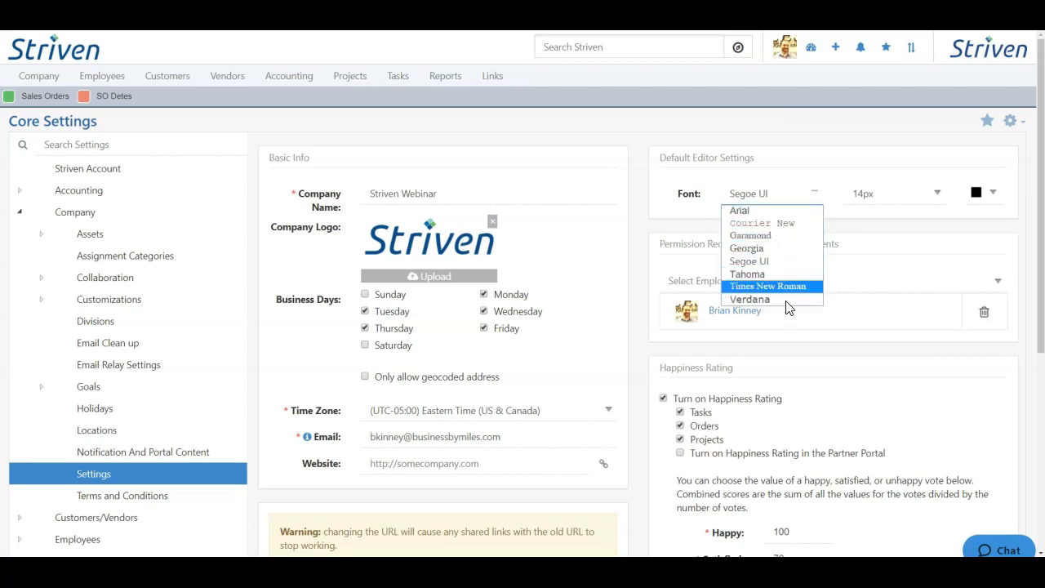
pyautogui.click(780, 263)
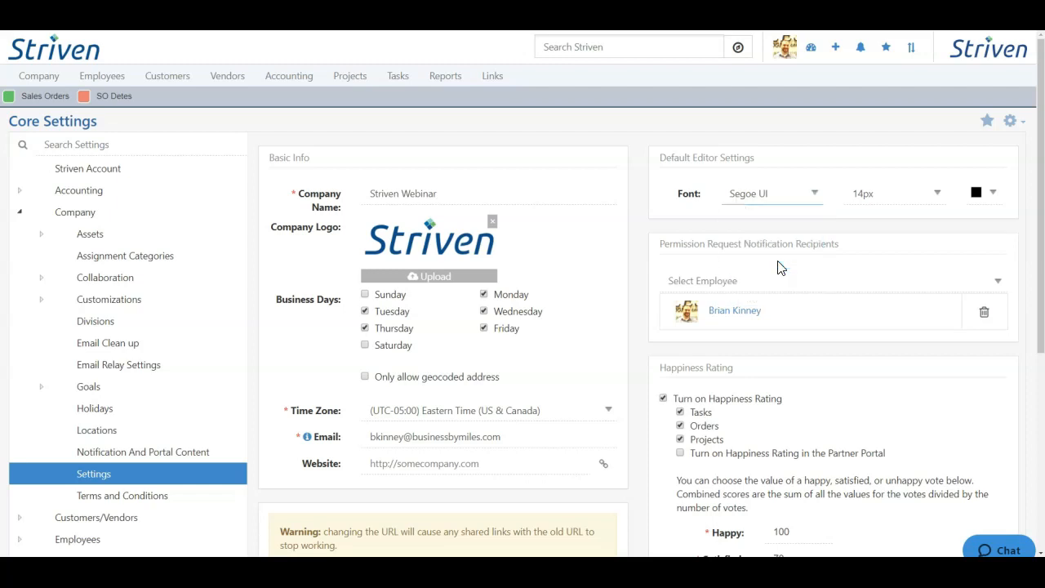
pyautogui.click(886, 196)
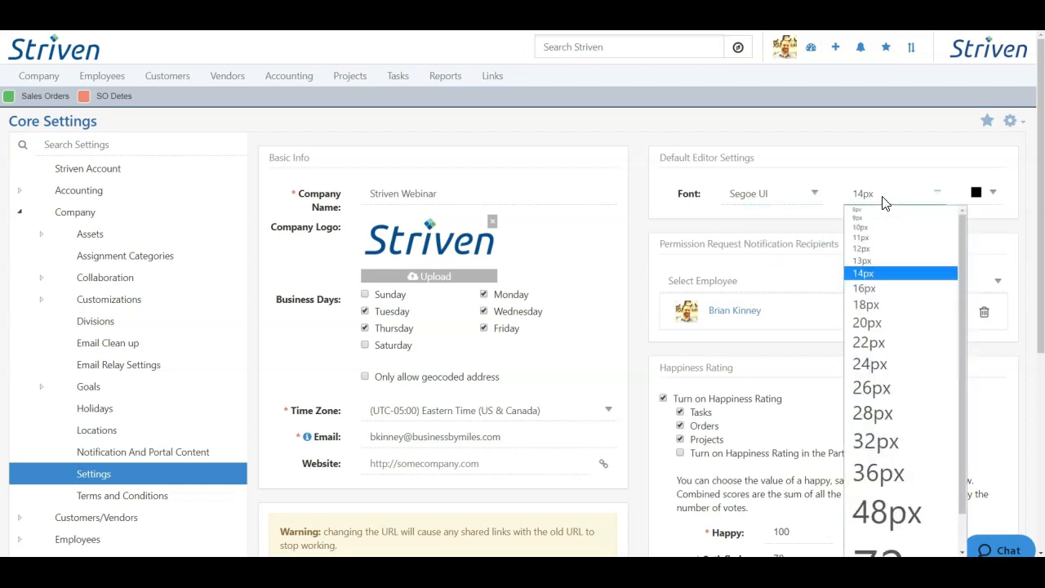
pyautogui.click(878, 273)
pyautogui.click(993, 192)
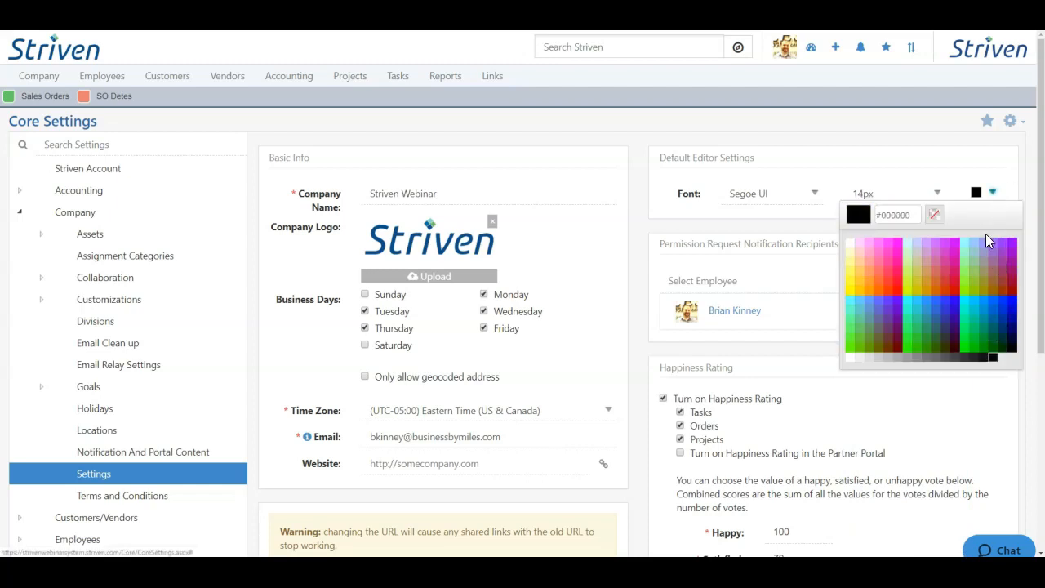
pyautogui.click(796, 161)
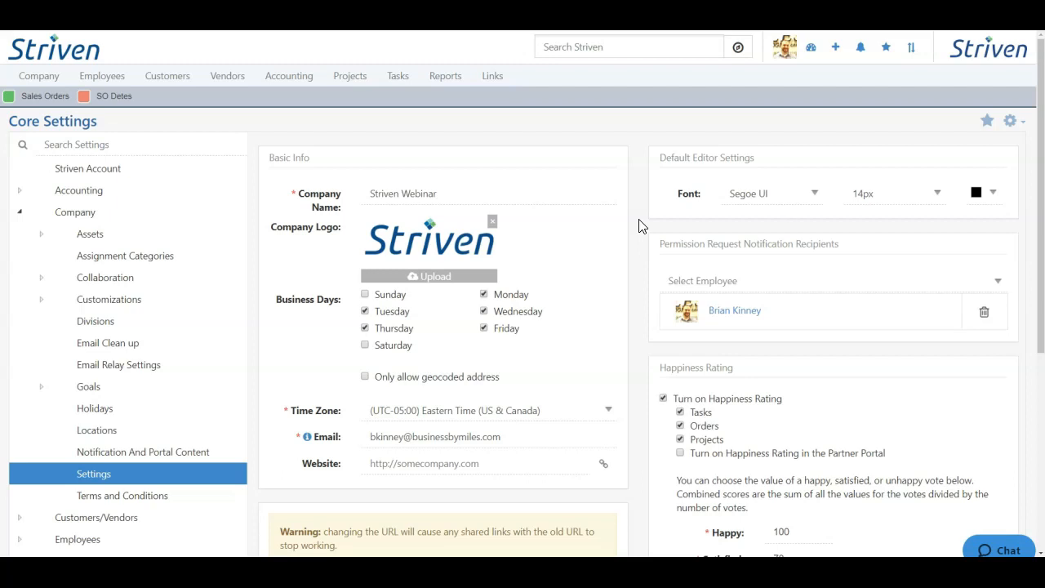
# Step: Turn off Happiness Rating in the Partner Portal and save the core settings
pyautogui.scroll(-1, 640, 225)
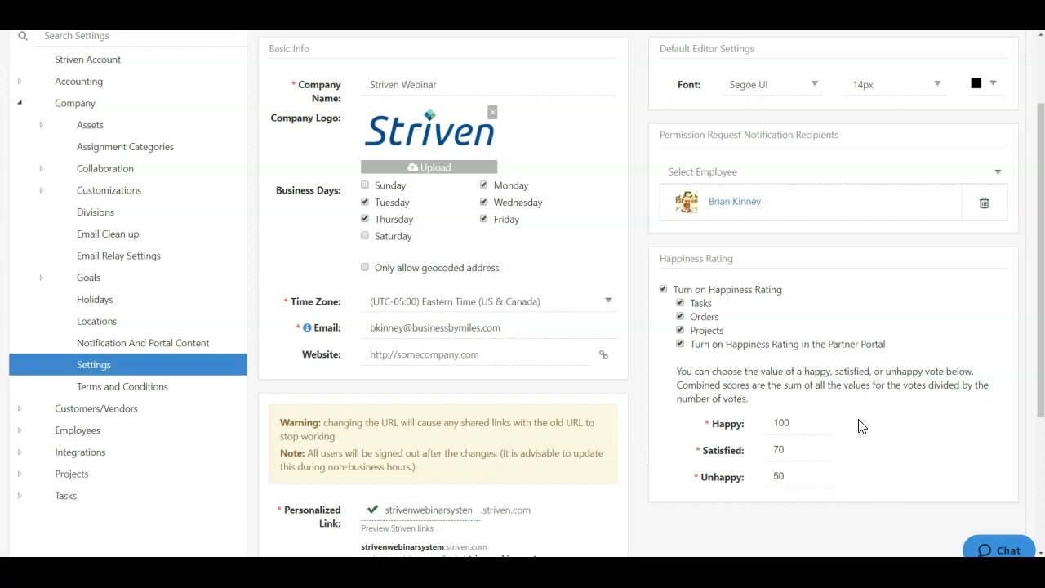
pyautogui.click(783, 422)
pyautogui.click(686, 346)
pyautogui.scroll(-2, 645, 244)
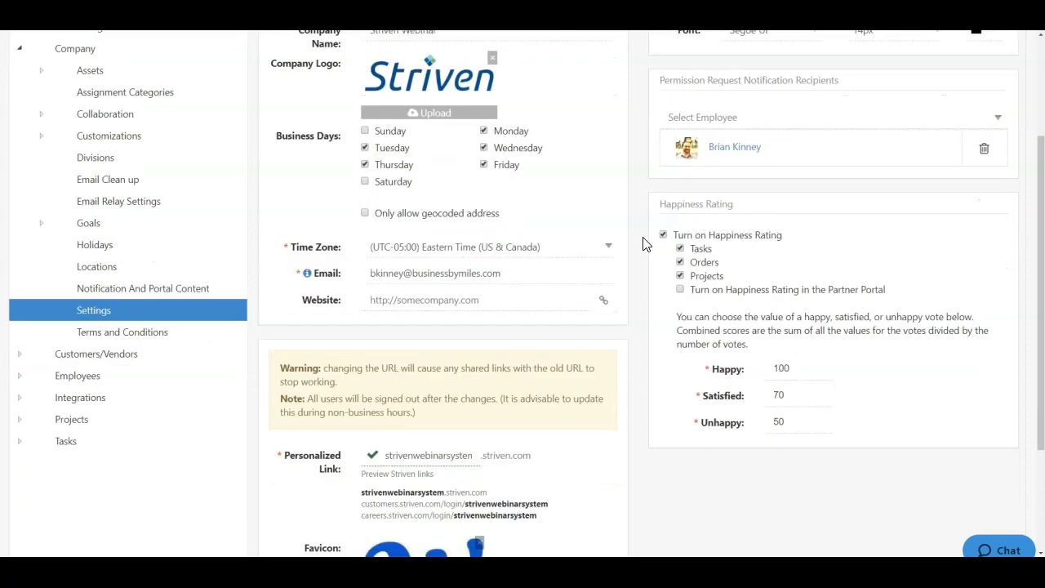
pyautogui.scroll(-4, 643, 243)
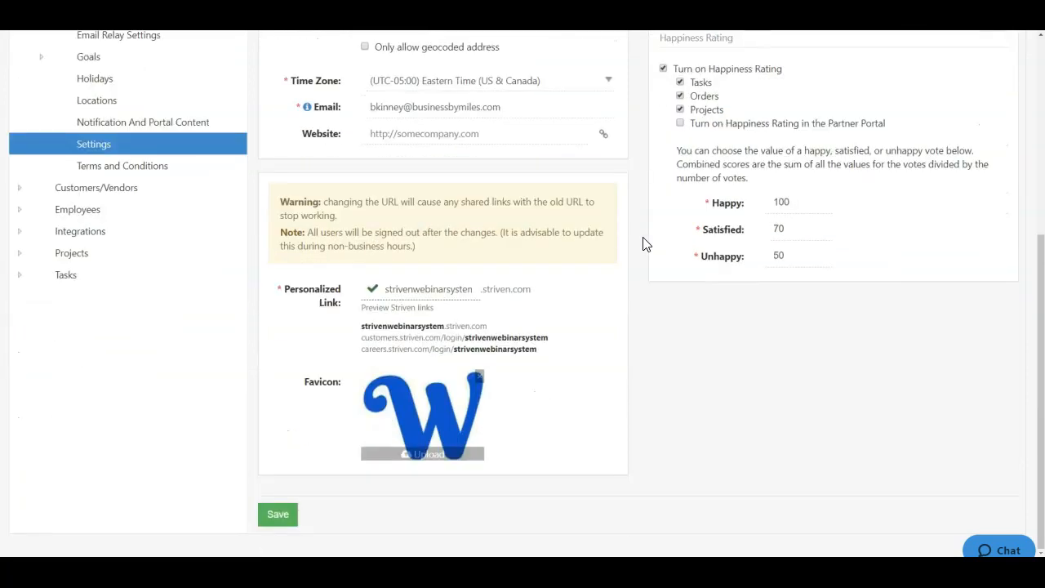
pyautogui.click(275, 516)
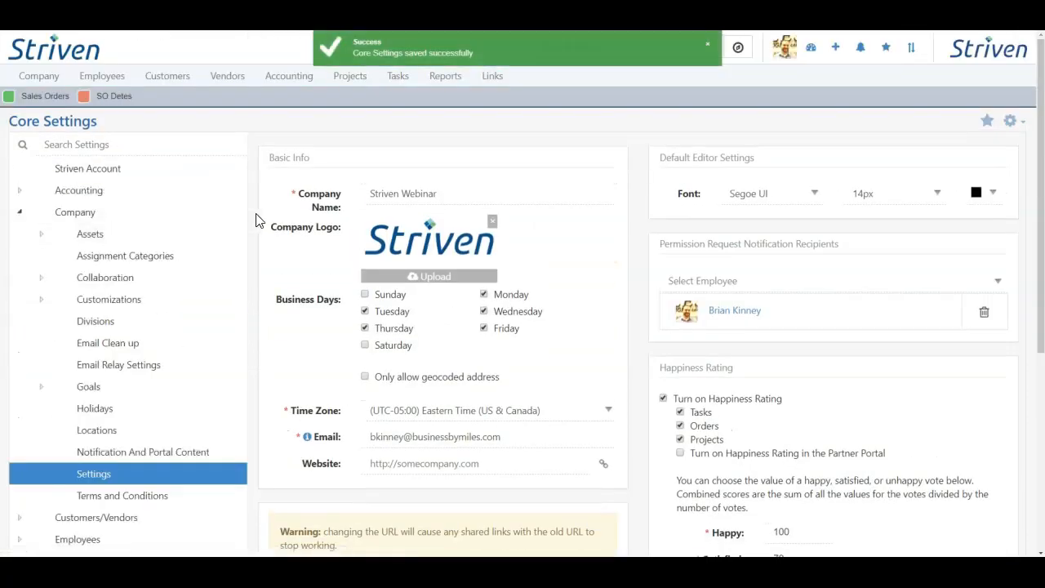
pyautogui.click(709, 45)
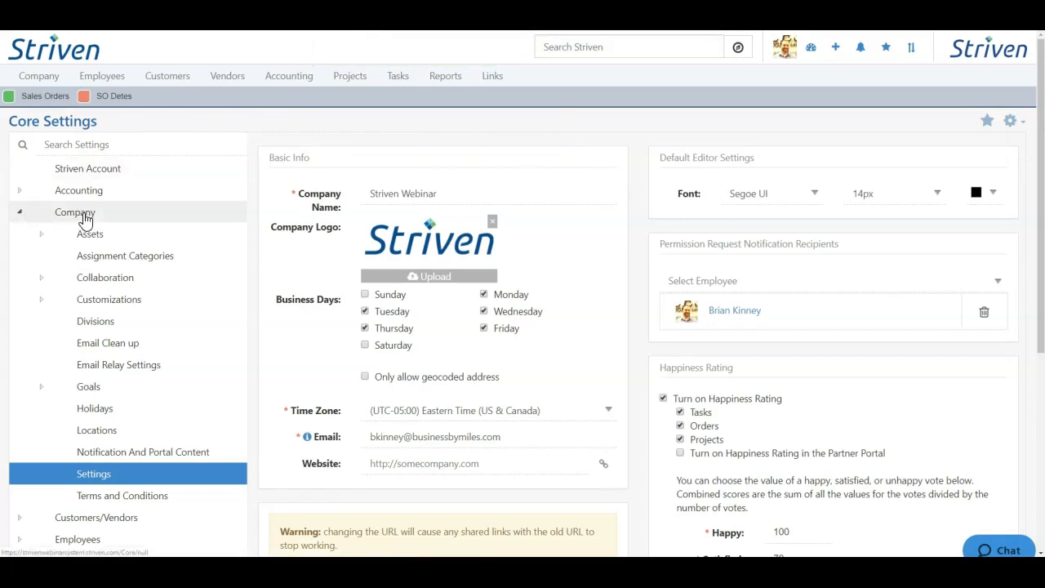
# Step: Open the company's Locations settings and look over the list of existing locations
pyautogui.click(94, 433)
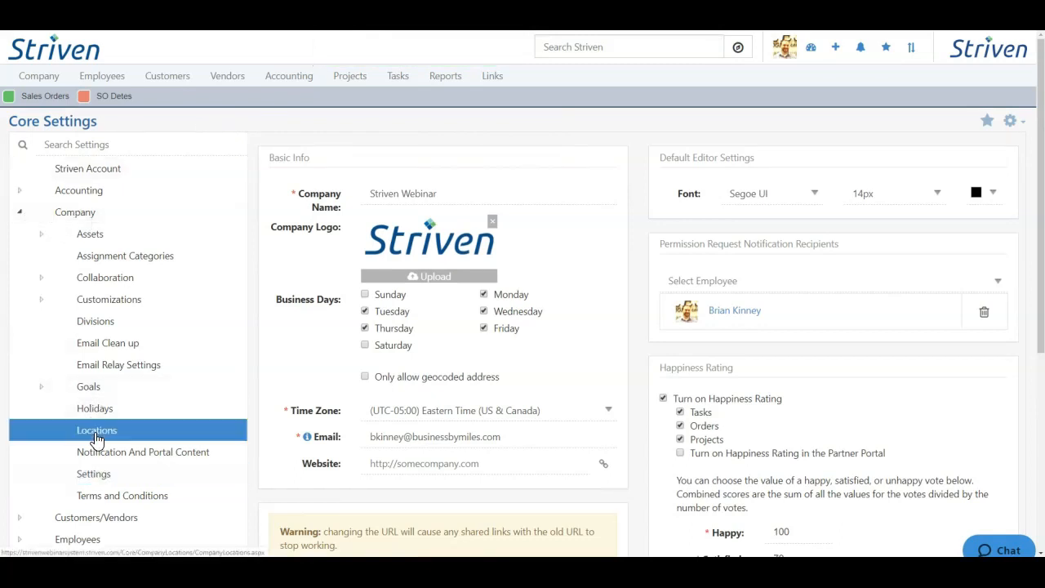
pyautogui.scroll(-2, 92, 436)
pyautogui.scroll(2, 348, 384)
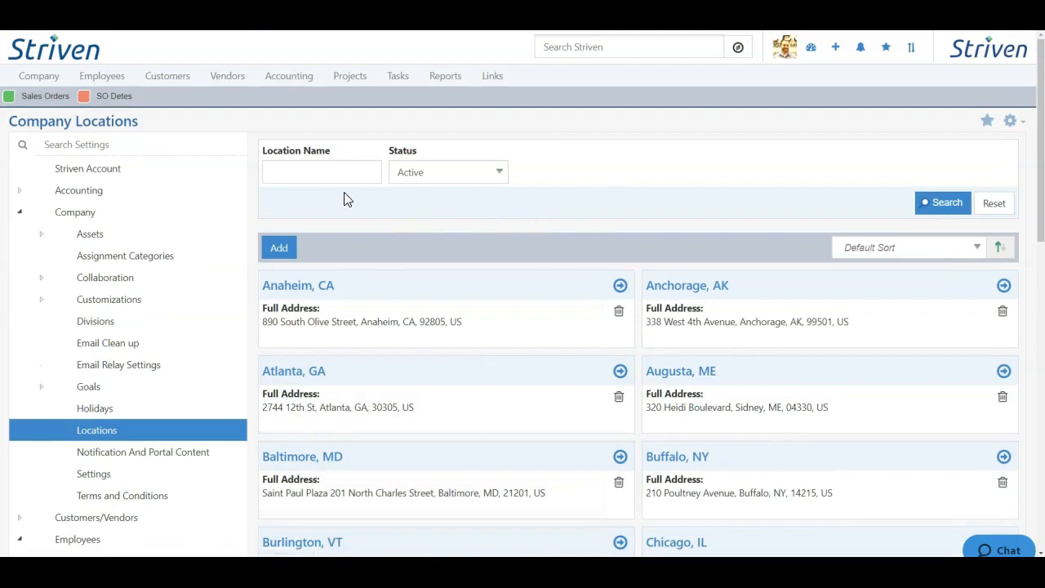
# Step: Review the location name and status filters for the company locations, keeping the status at Active
pyautogui.click(303, 174)
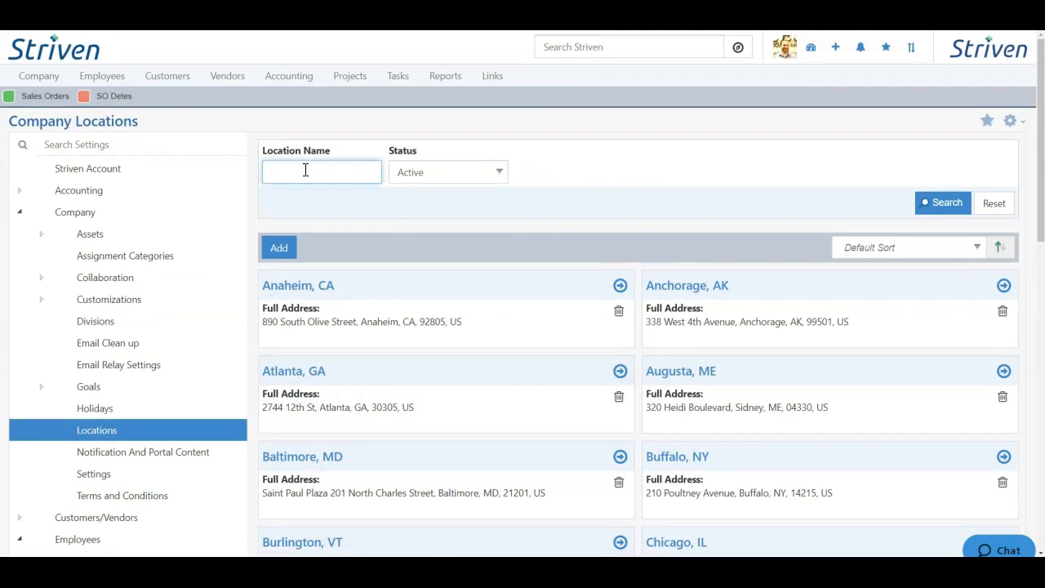
pyautogui.click(492, 176)
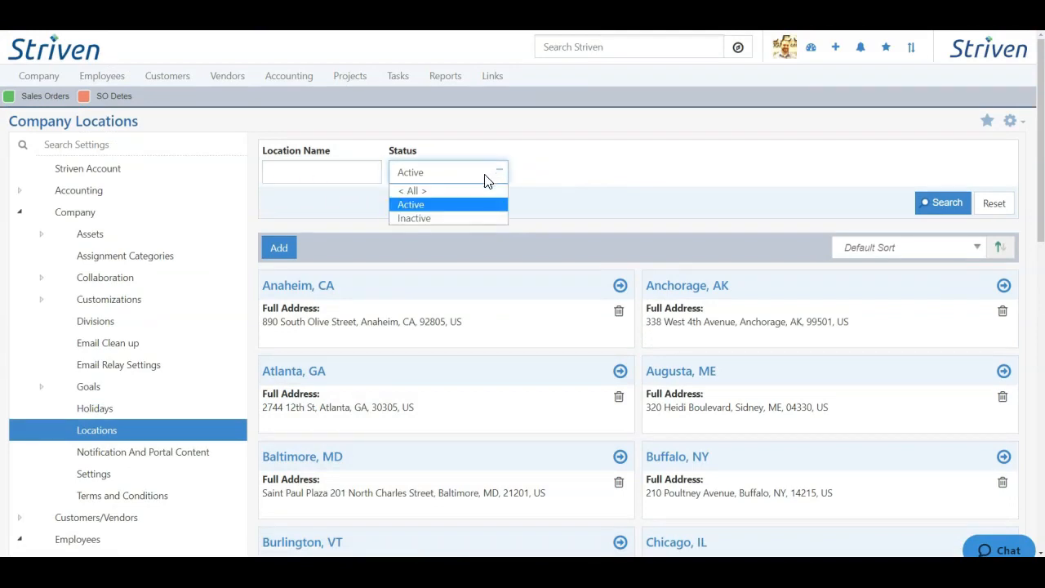
pyautogui.click(583, 209)
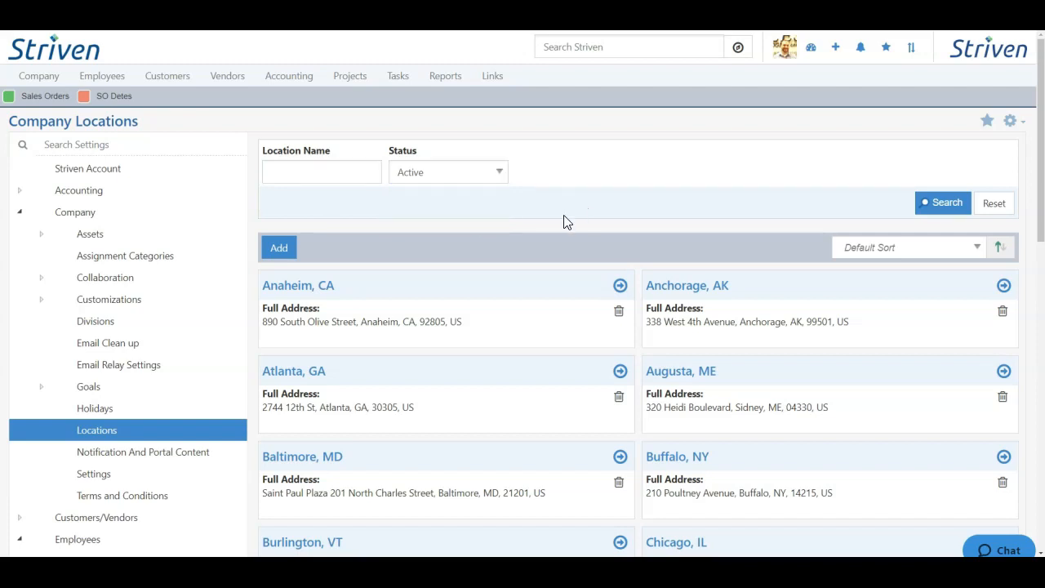
# Step: Start a new company location and name it "Albany, NY"
pyautogui.click(283, 254)
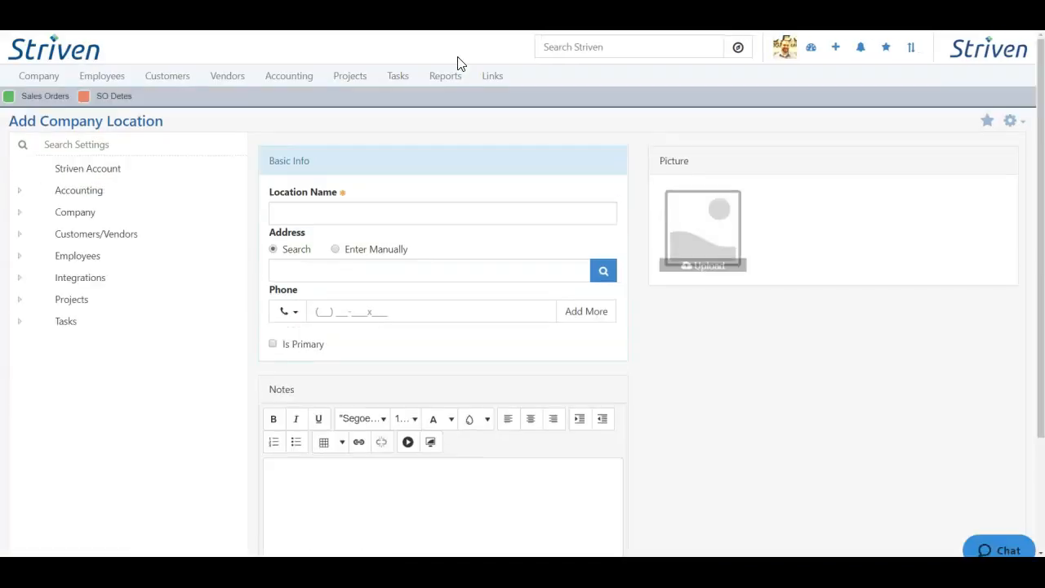
pyautogui.click(327, 214)
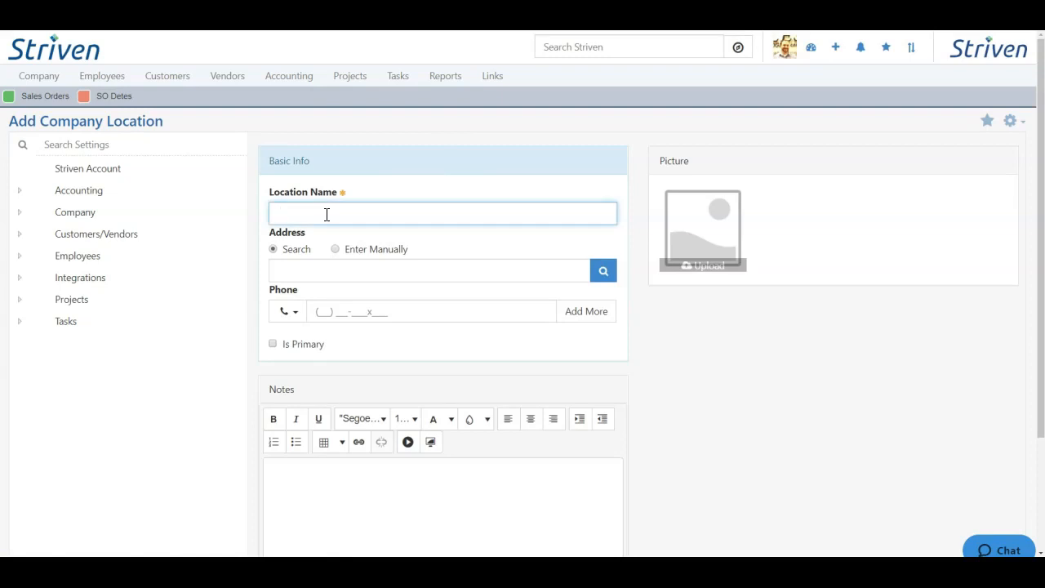
pyautogui.write('Albany, NY')
# Step: Search for the new location's street address and select the matching result for editing
pyautogui.click(347, 269)
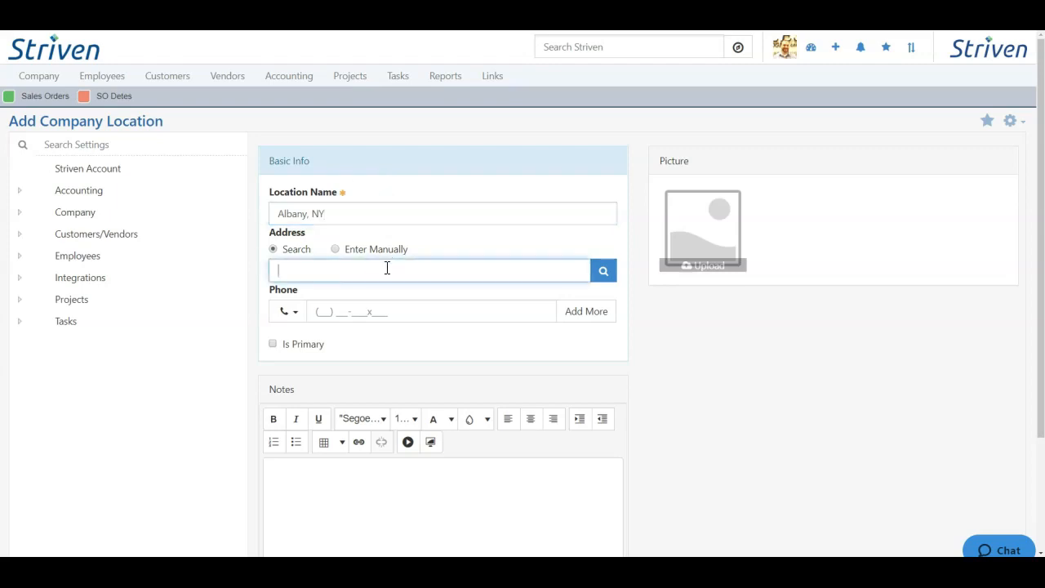
pyautogui.write('123 Sheridan Ave, Albany, NY')
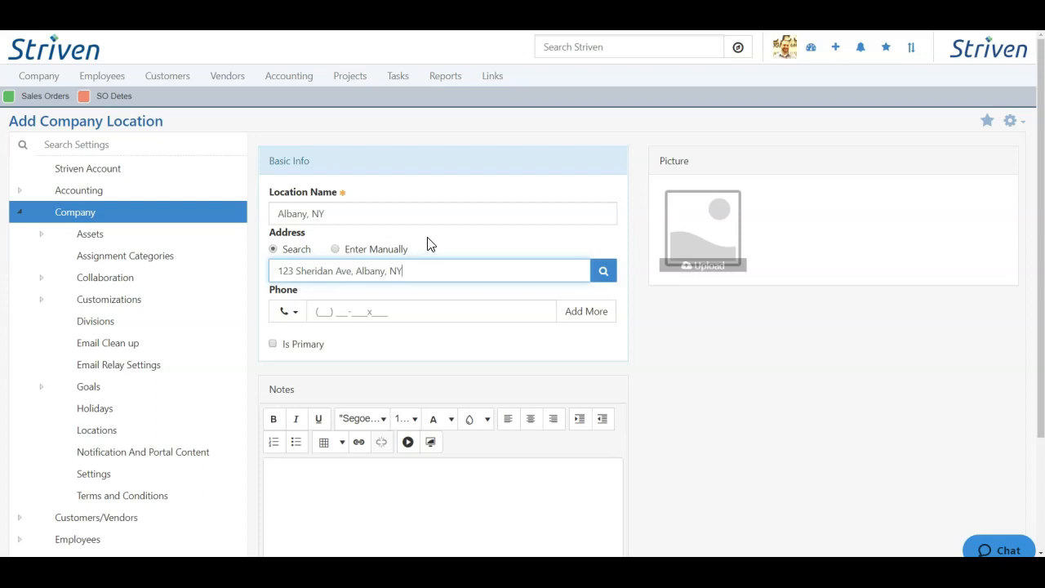
pyautogui.click(604, 273)
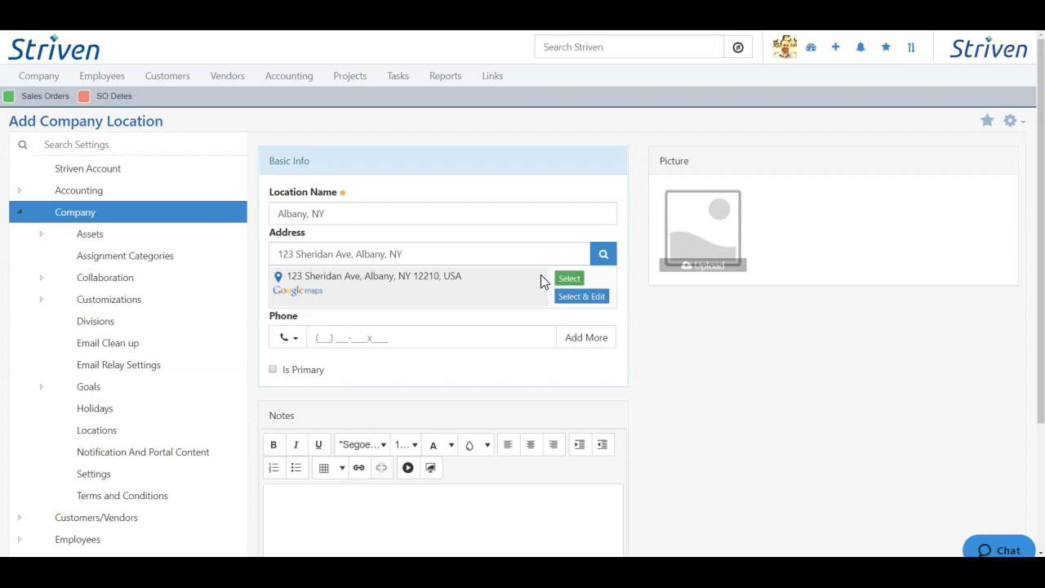
pyautogui.click(585, 298)
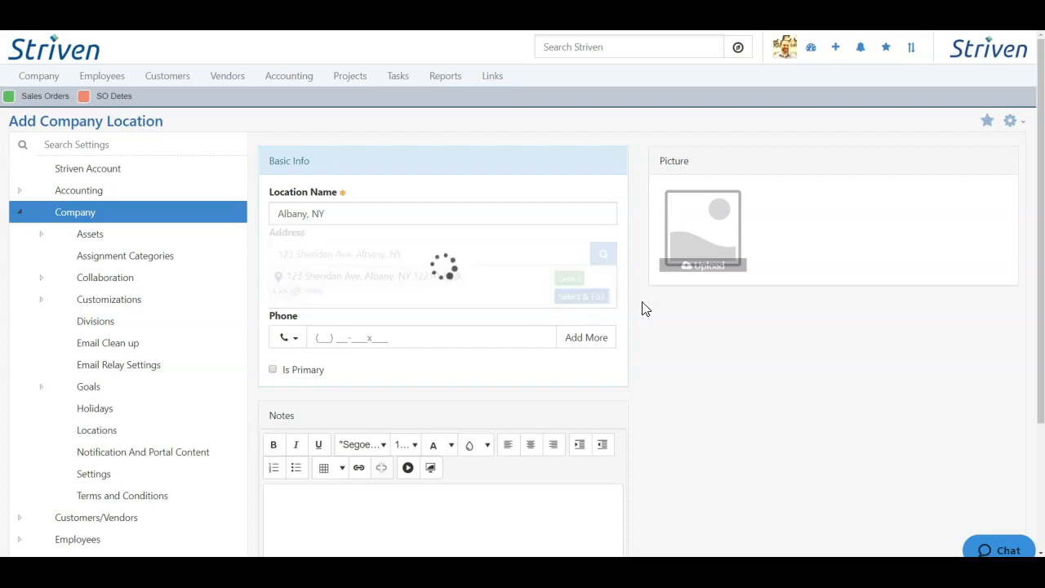
# Step: Enter the suite number in the second address line and save the new Albany, NY location
pyautogui.click(365, 336)
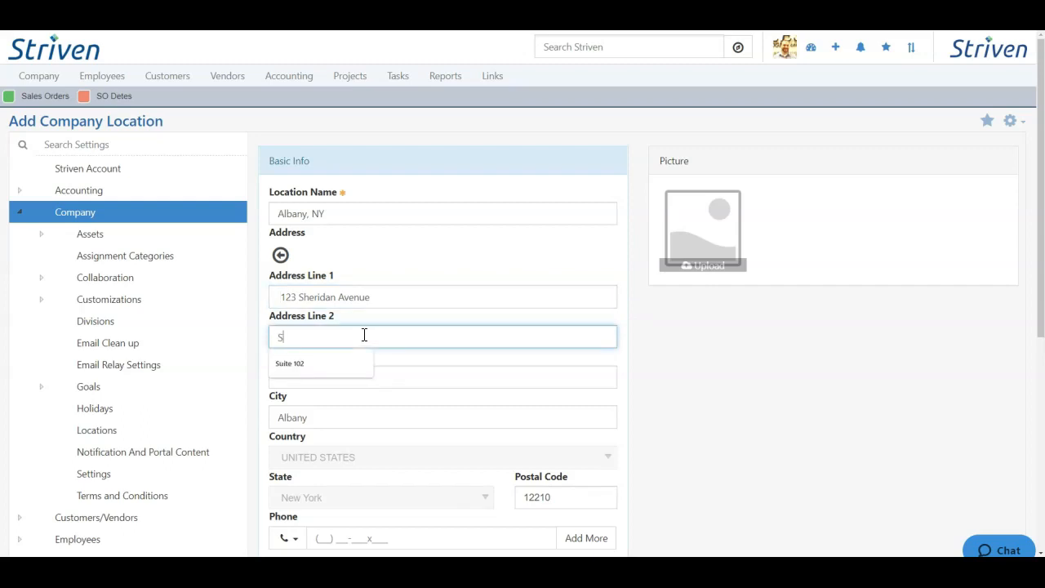
pyautogui.write('Suite 102')
pyautogui.click(423, 353)
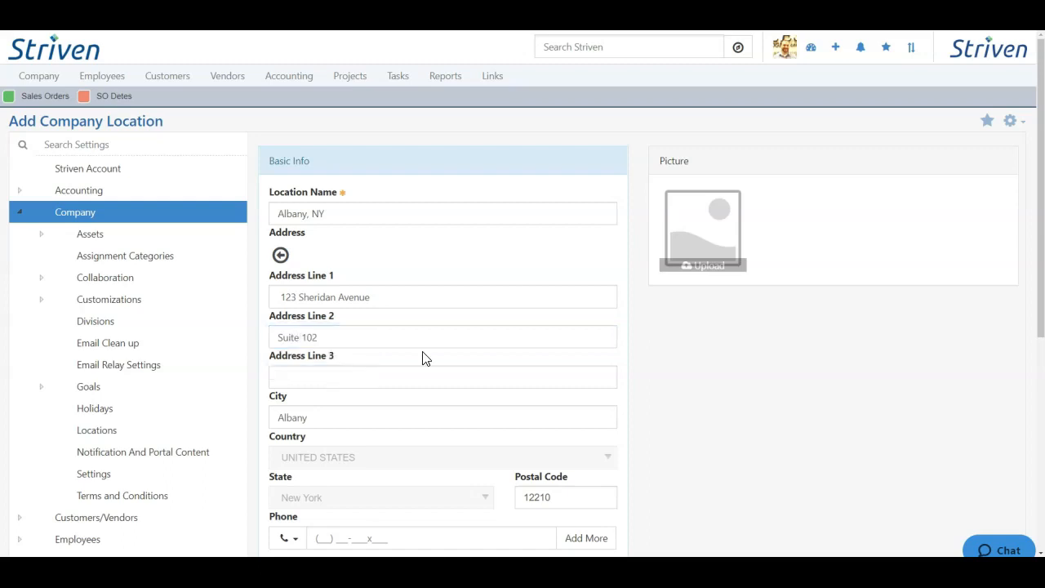
pyautogui.scroll(-2, 423, 341)
pyautogui.scroll(-3, 362, 236)
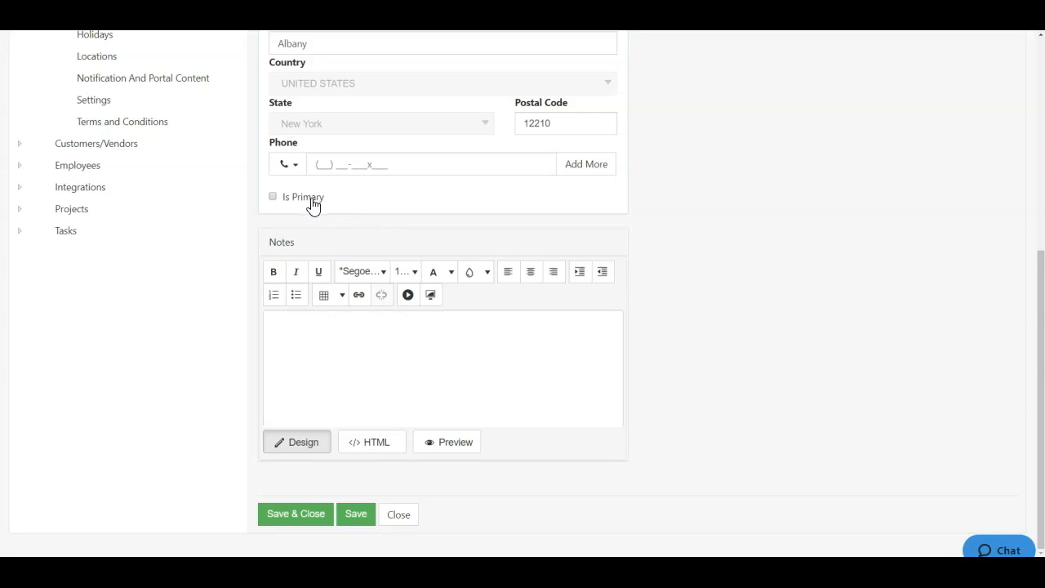
pyautogui.click(374, 165)
pyautogui.click(433, 338)
pyautogui.click(299, 516)
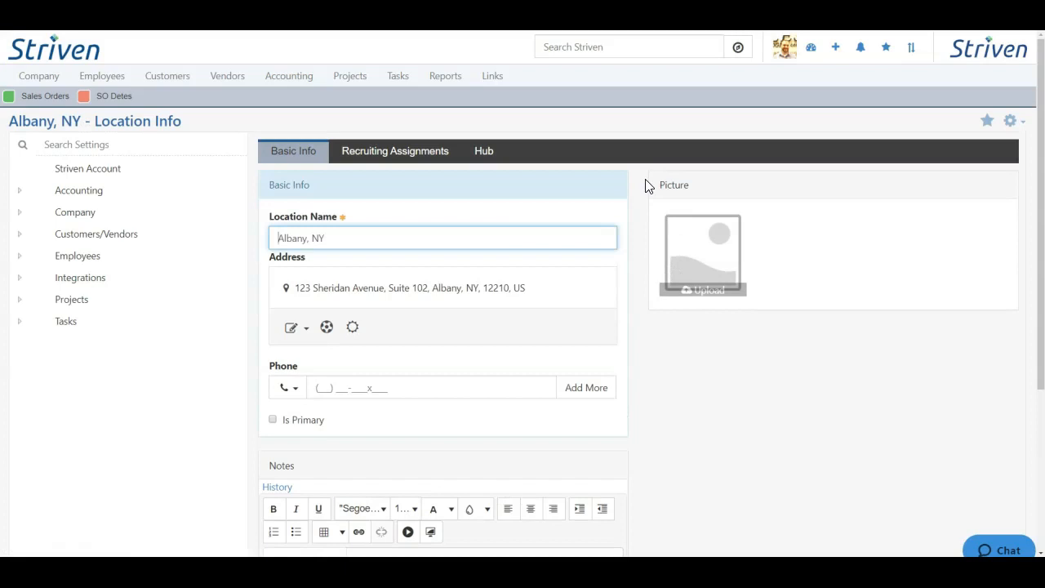
# Step: Check the picture upload options for the Albany, NY location and close them without choosing a file
pyautogui.click(635, 178)
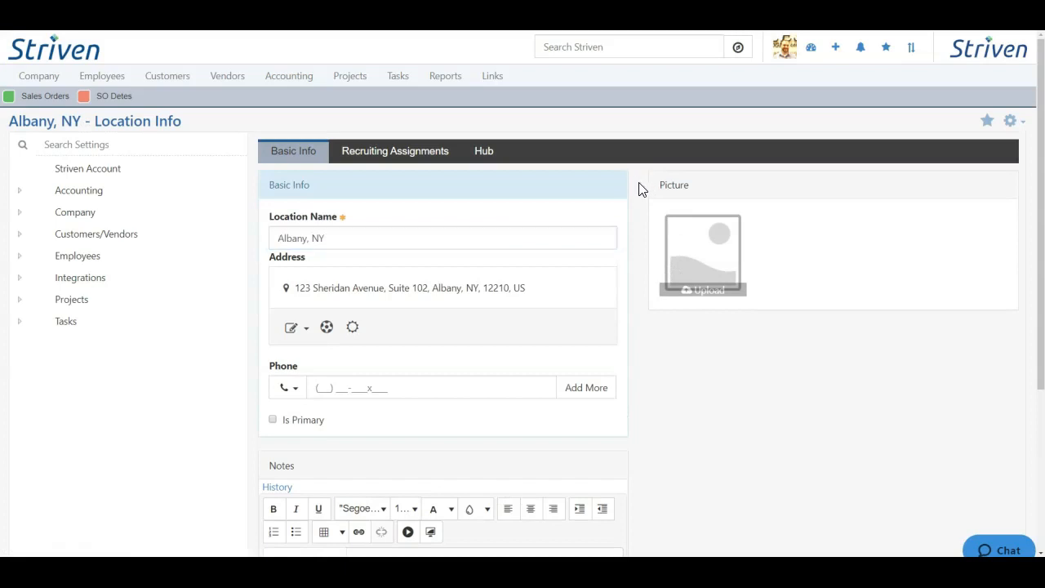
pyautogui.click(703, 291)
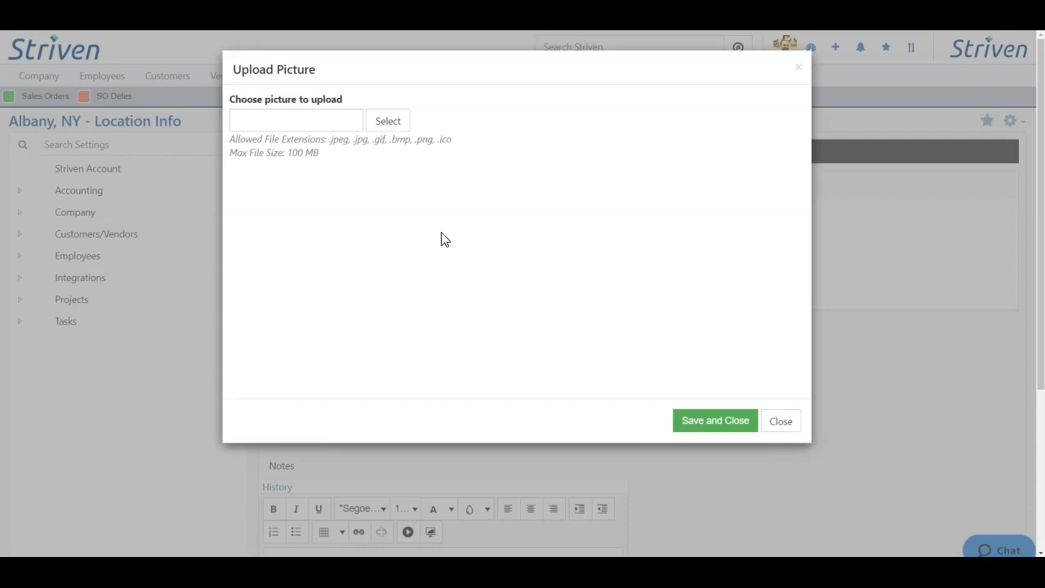
pyautogui.click(781, 421)
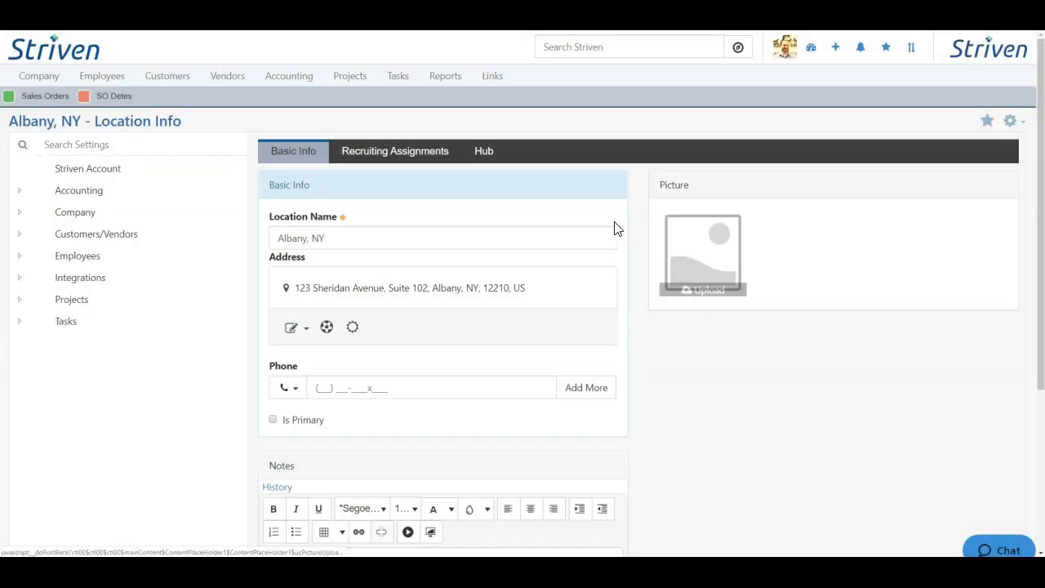
# Step: Assign an employee to the Albany, NY location in its recruiting assignments
pyautogui.click(367, 152)
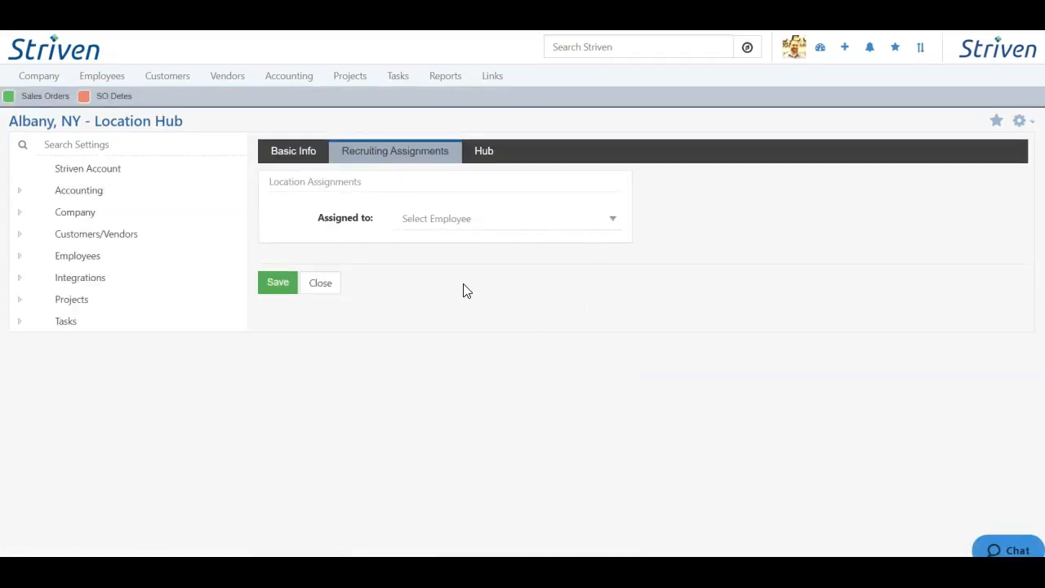
pyautogui.click(457, 219)
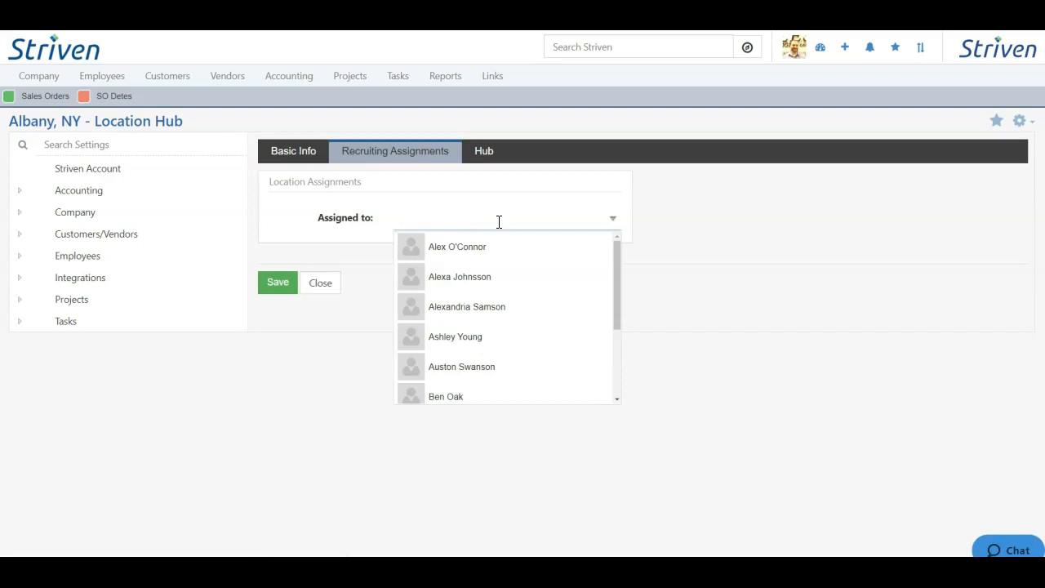
pyautogui.moveTo(619, 248); pyautogui.dragTo(618, 312)
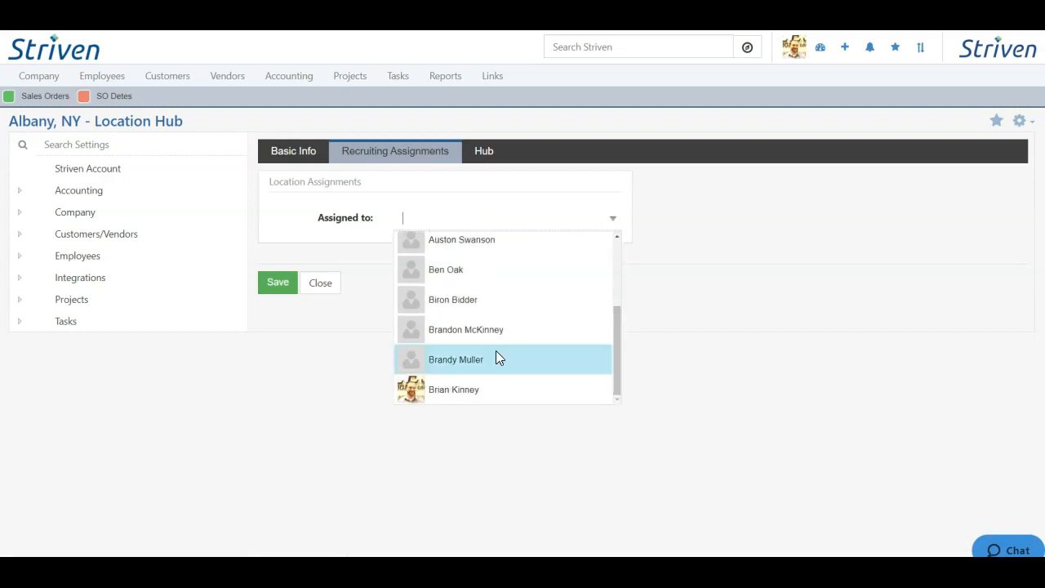
pyautogui.click(467, 391)
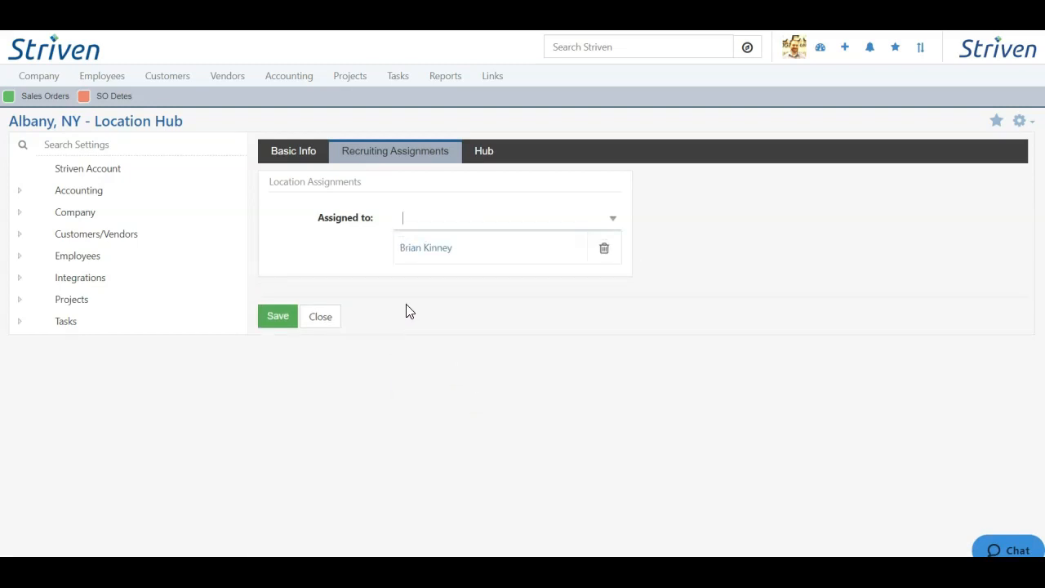
# Step: Add a second employee to the location's recruiting assignments and remove that employee again
pyautogui.click(444, 217)
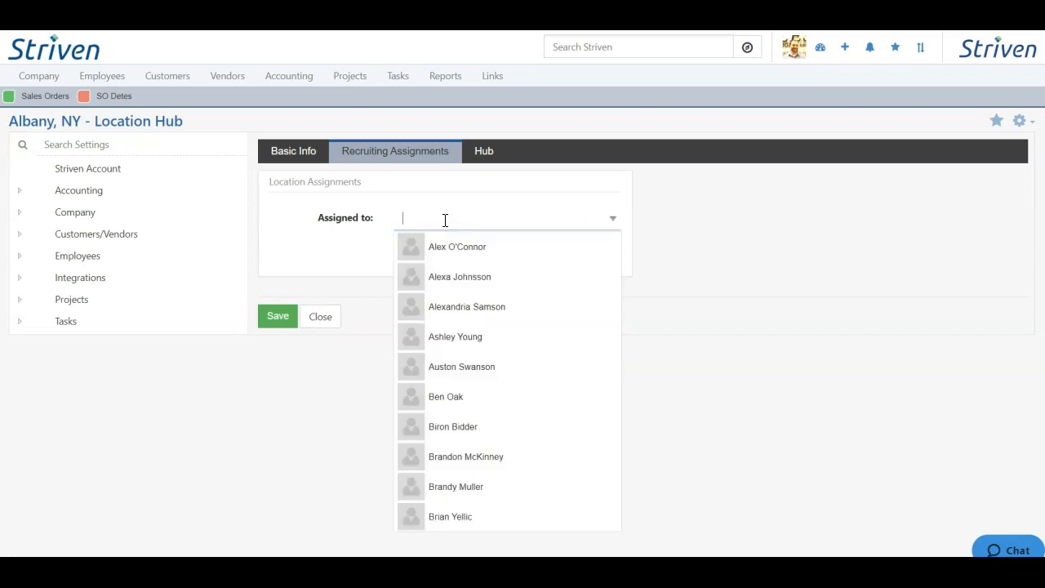
pyautogui.click(460, 245)
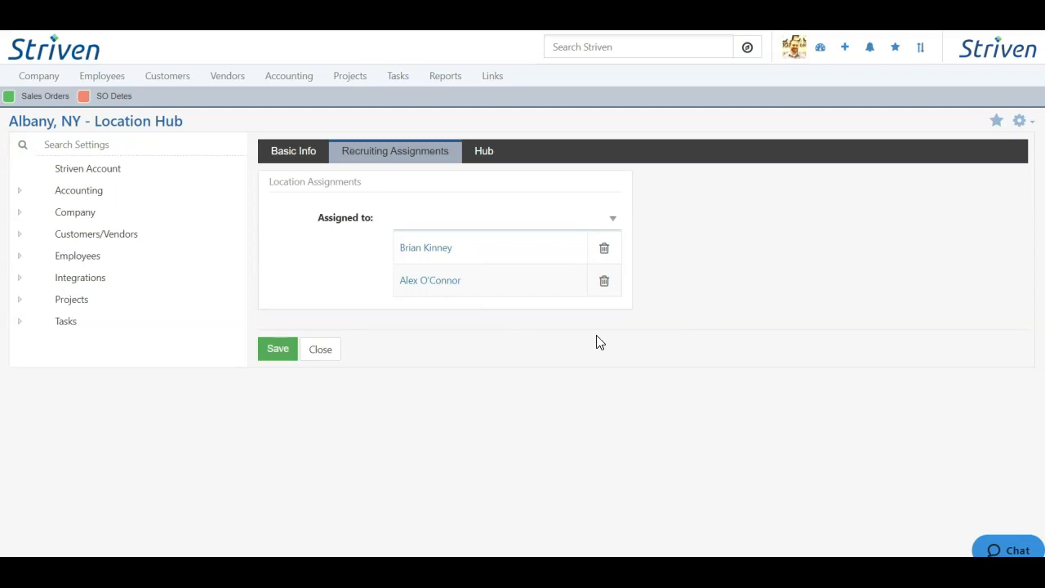
pyautogui.click(604, 284)
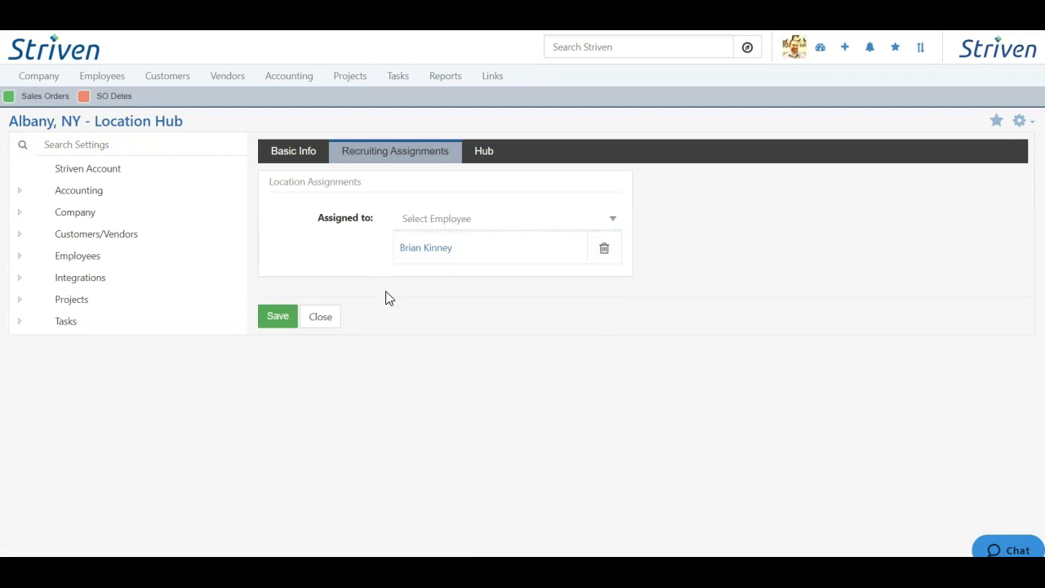
# Step: View the location's Hub, return to its basic info, and save and close the location
pyautogui.click(490, 161)
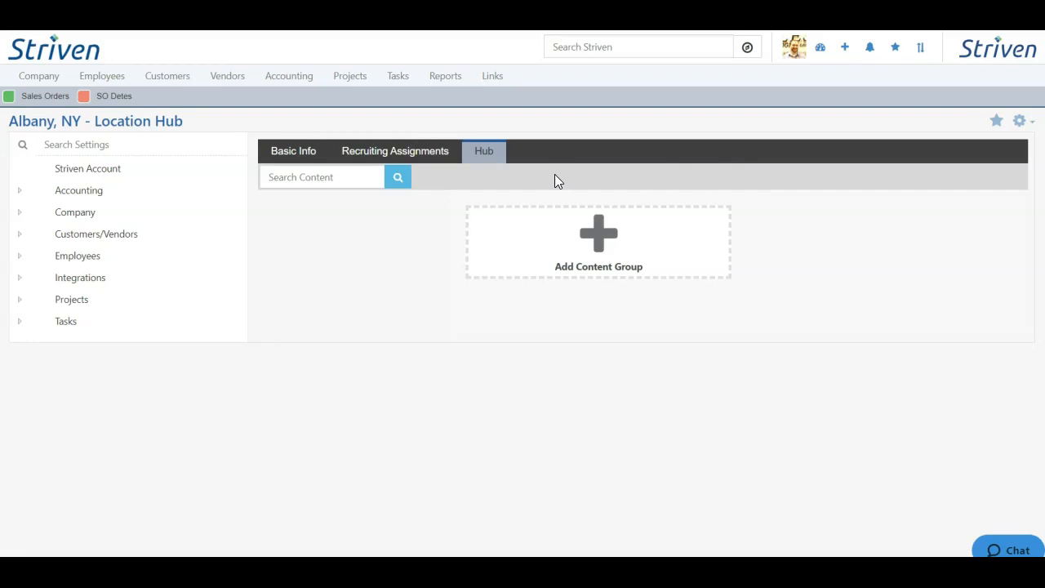
pyautogui.click(294, 160)
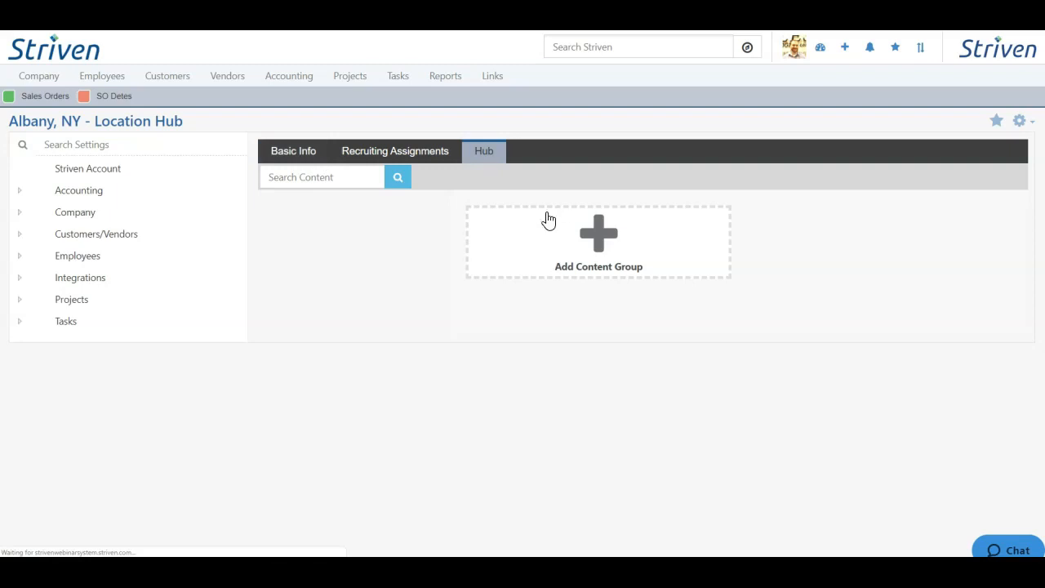
pyautogui.scroll(-3, 452, 374)
pyautogui.click(295, 511)
pyautogui.scroll(-3, 547, 221)
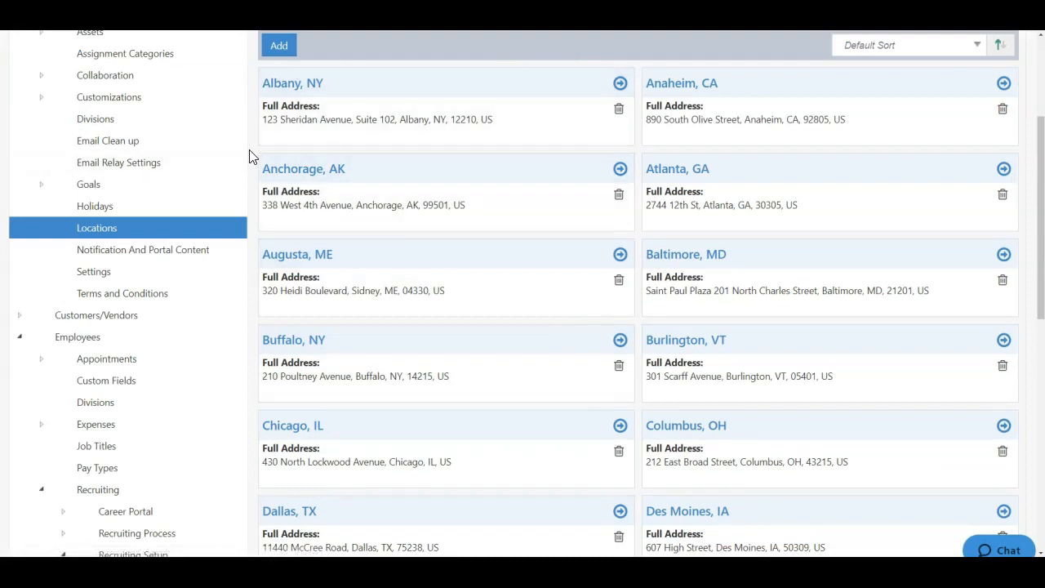
pyautogui.scroll(2, 249, 173)
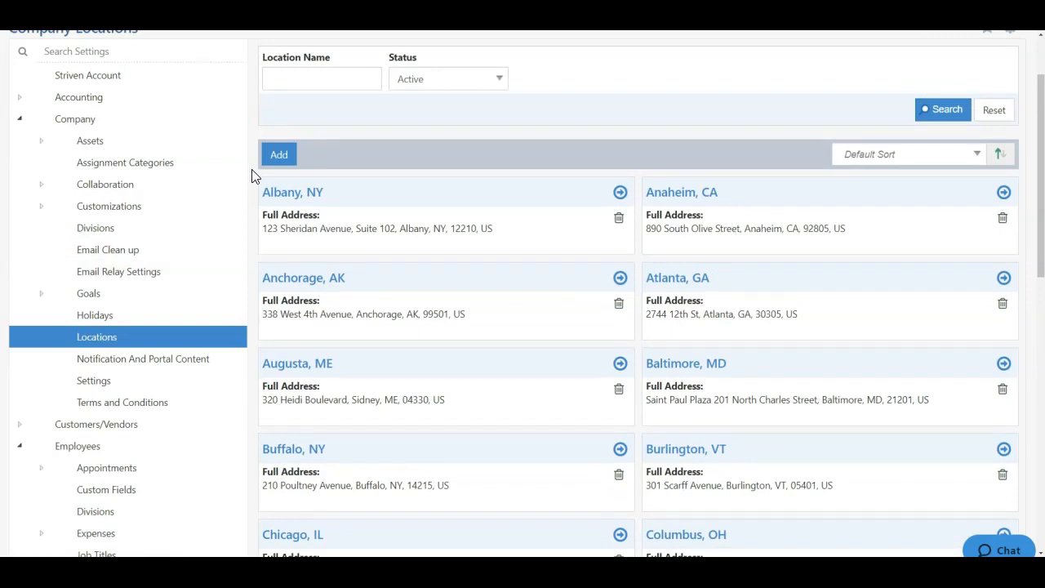
# Step: Start a new division in the company's Divisions settings and name it "Service & Support"
pyautogui.click(96, 233)
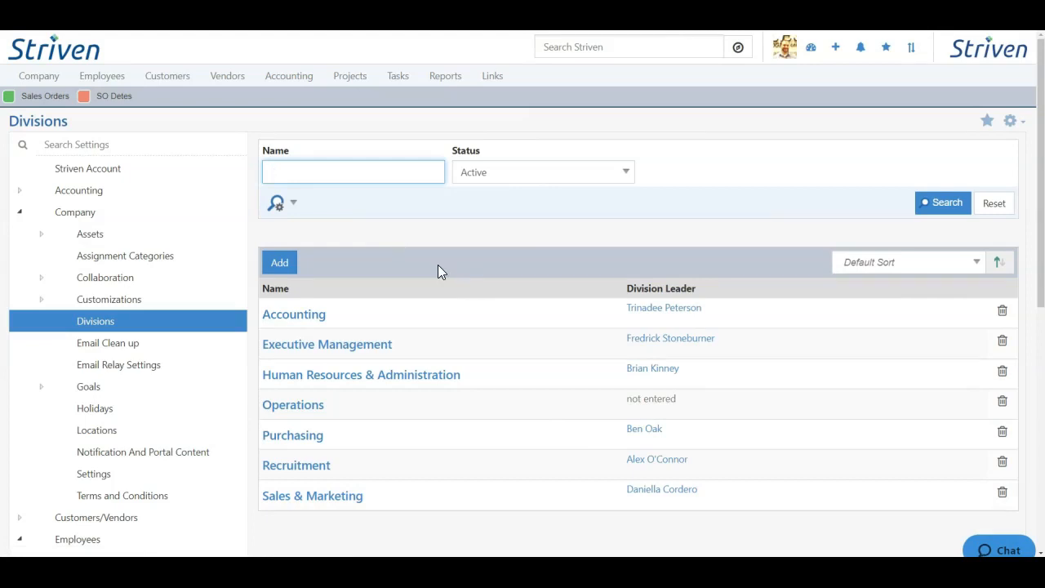
pyautogui.click(279, 266)
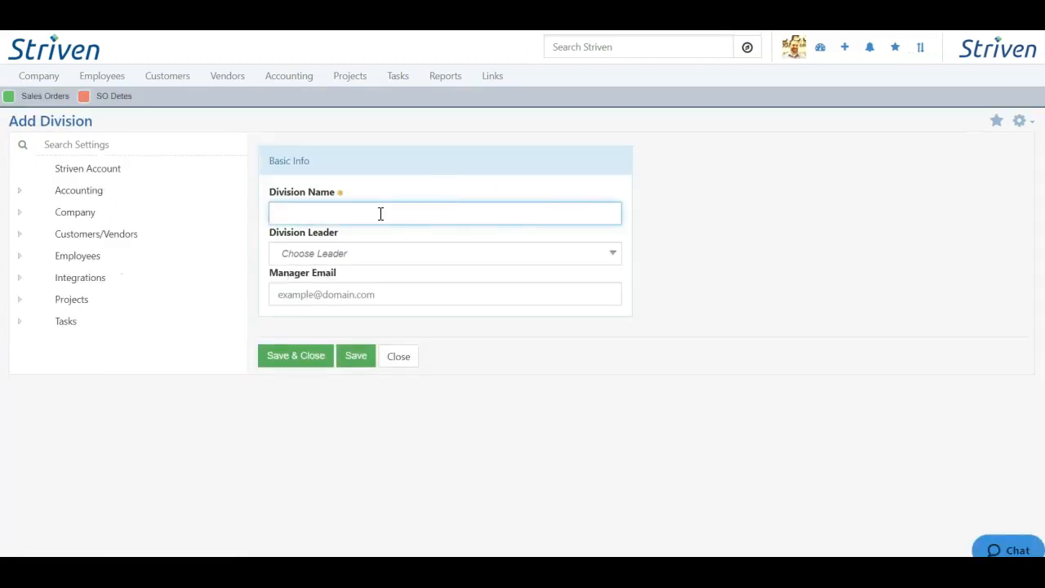
pyautogui.write('Service & Supp')
# Step: Choose an employee as the division leader and save the division with the manager email left blank
pyautogui.click(369, 252)
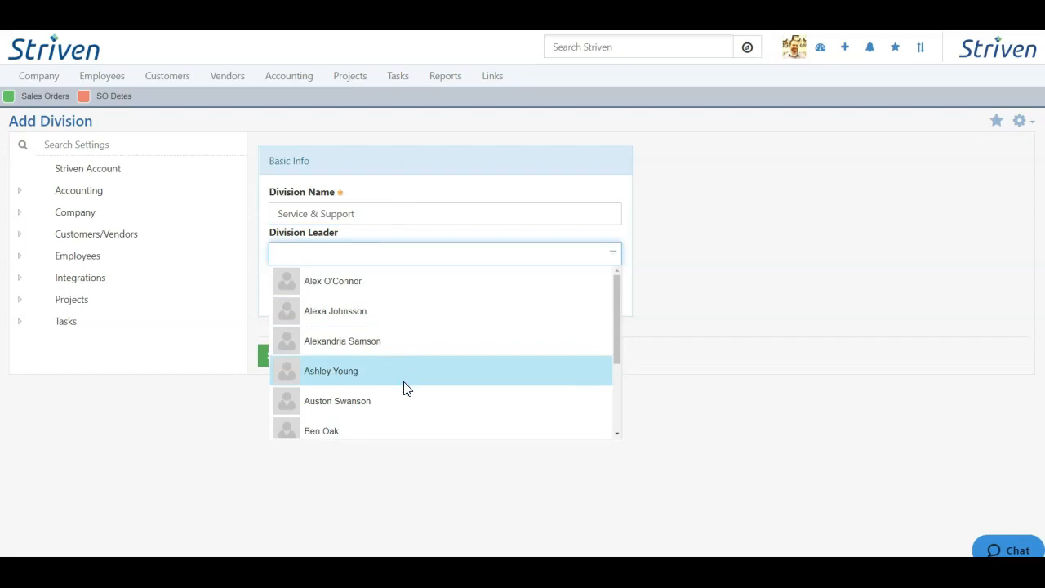
pyautogui.scroll(-2, 403, 390)
pyautogui.click(377, 336)
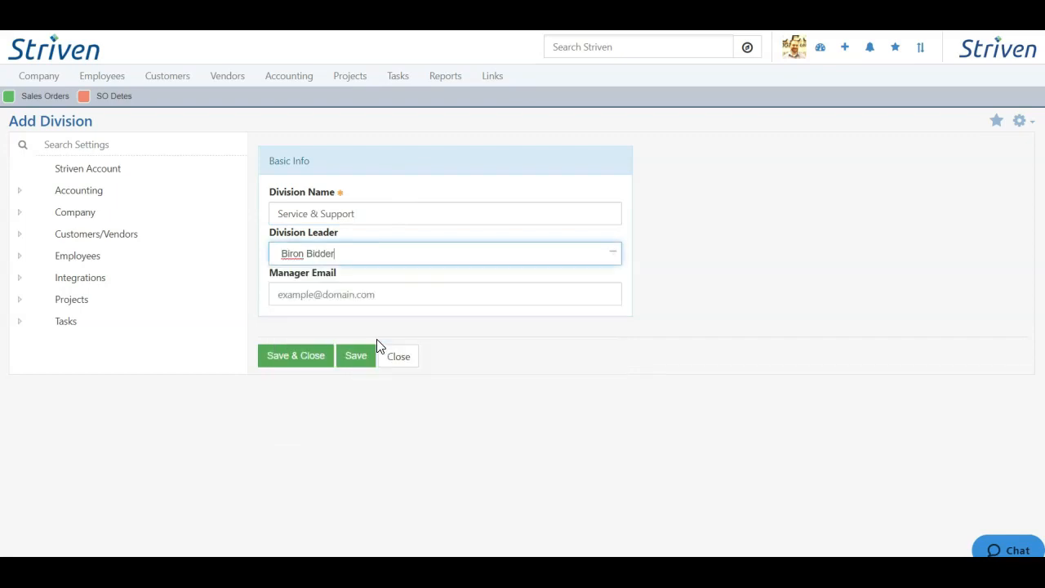
pyautogui.click(353, 294)
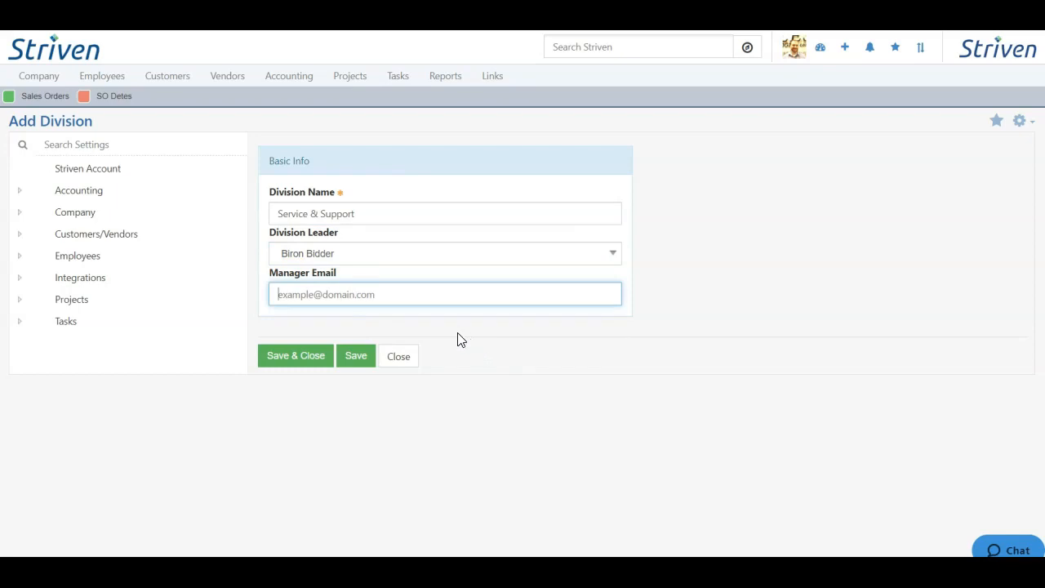
pyautogui.click(356, 357)
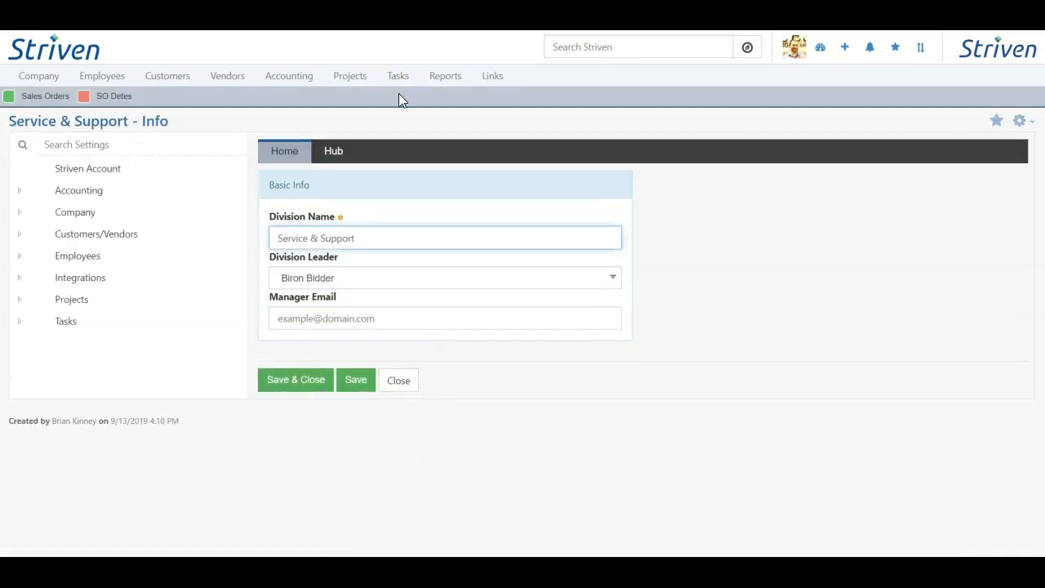
# Step: View the Service & Support division's Hub, return to its basic info, and save and close the division
pyautogui.click(333, 155)
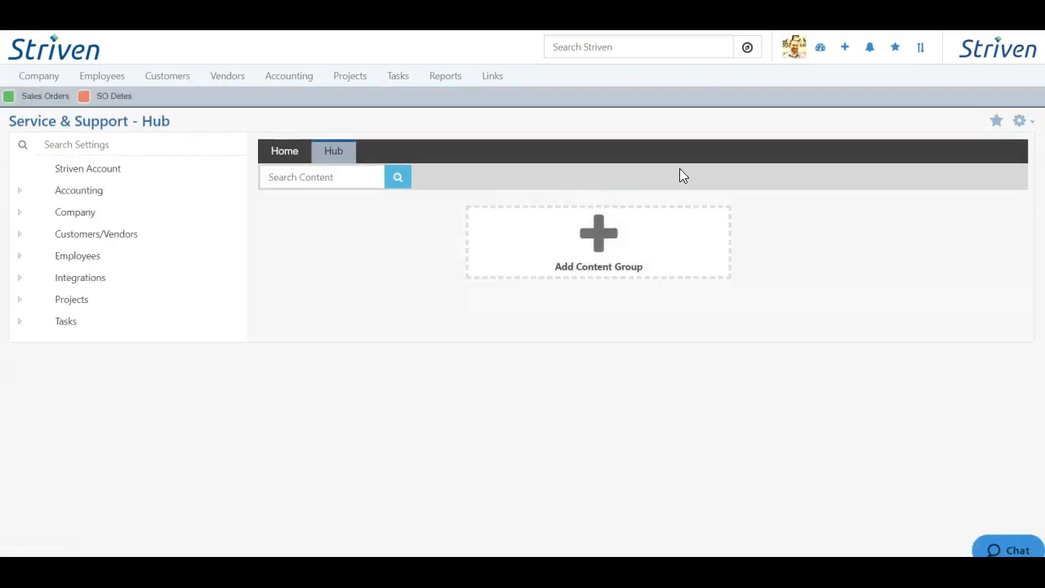
pyautogui.click(284, 155)
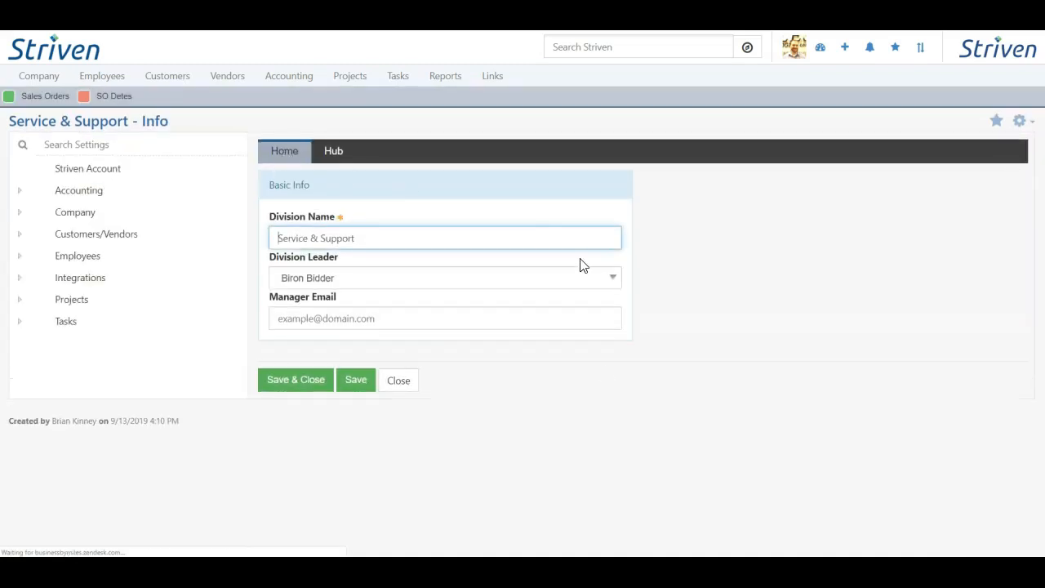
pyautogui.click(299, 382)
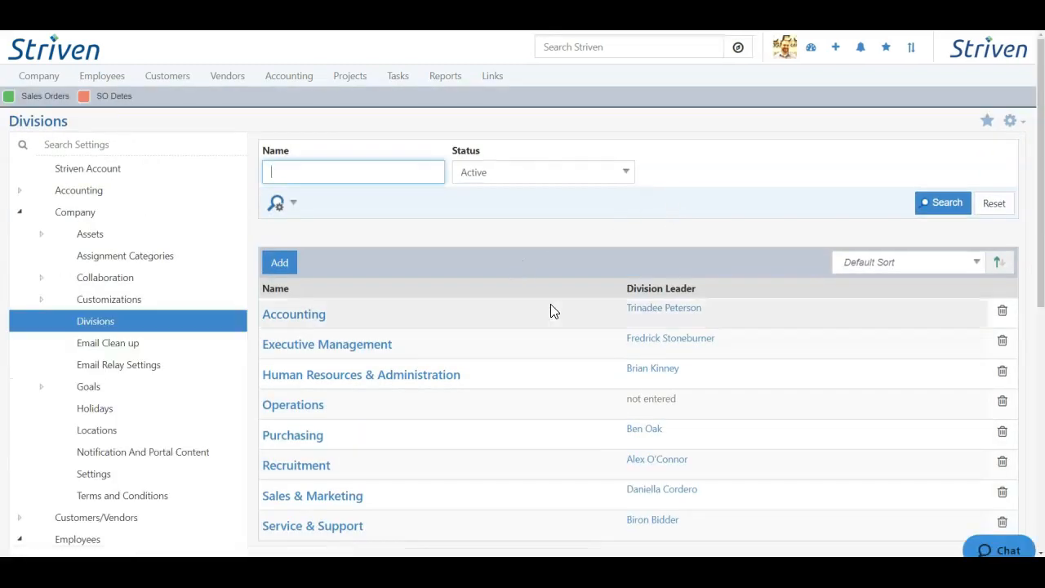
# Step: Review the employee information of the Service & Support division's leader from the divisions list and close it
pyautogui.scroll(-2, 552, 304)
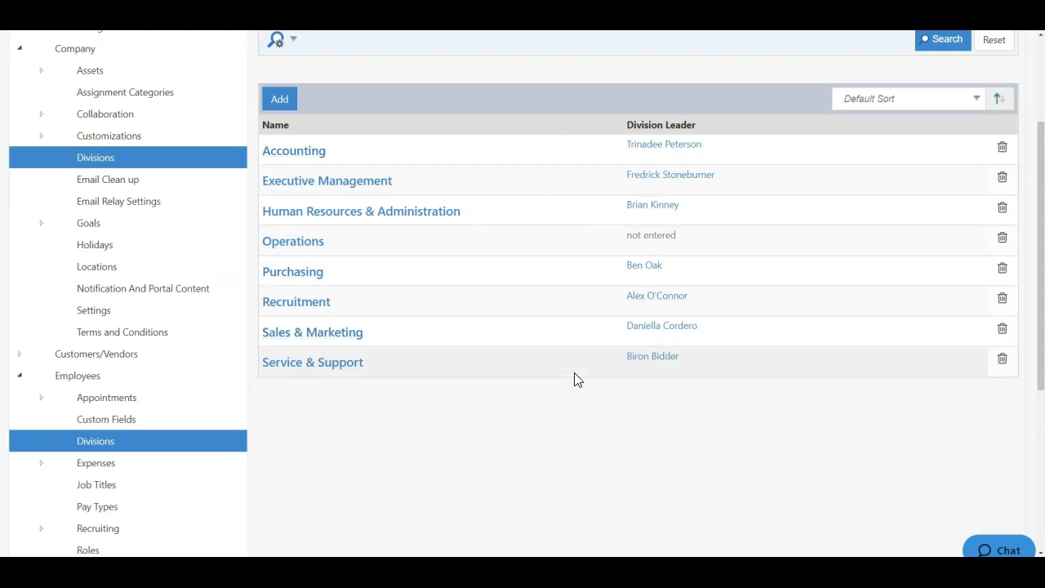
pyautogui.click(652, 360)
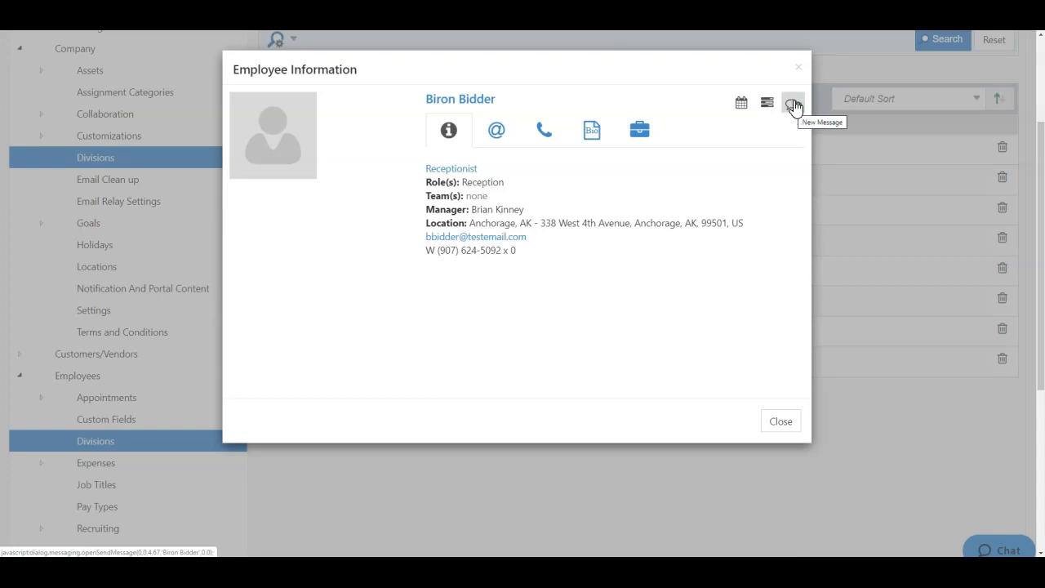
pyautogui.click(799, 68)
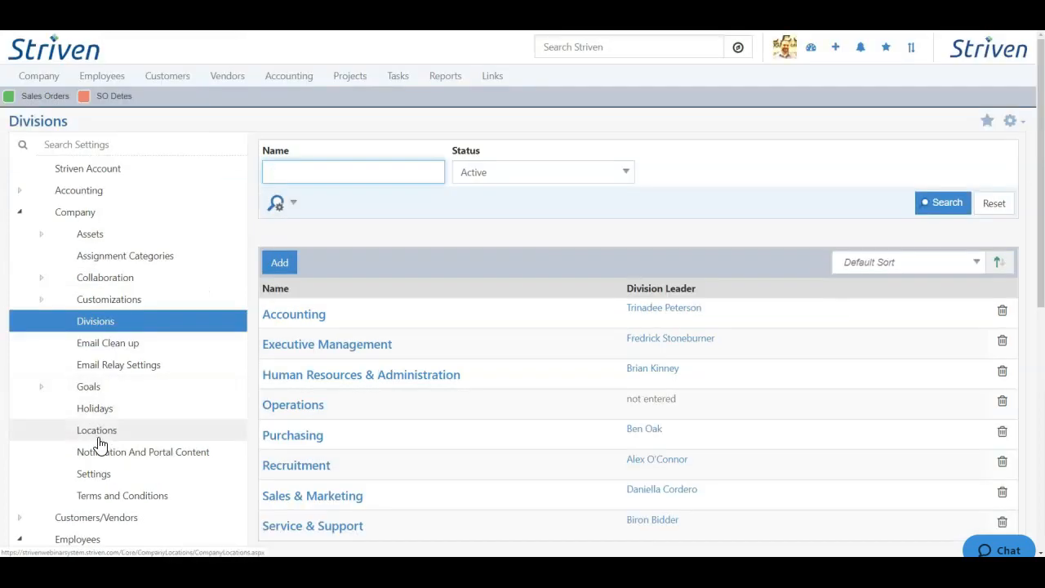
# Step: Start a new holiday in the company's Holidays settings and set its date to 01/01/2020
pyautogui.click(97, 416)
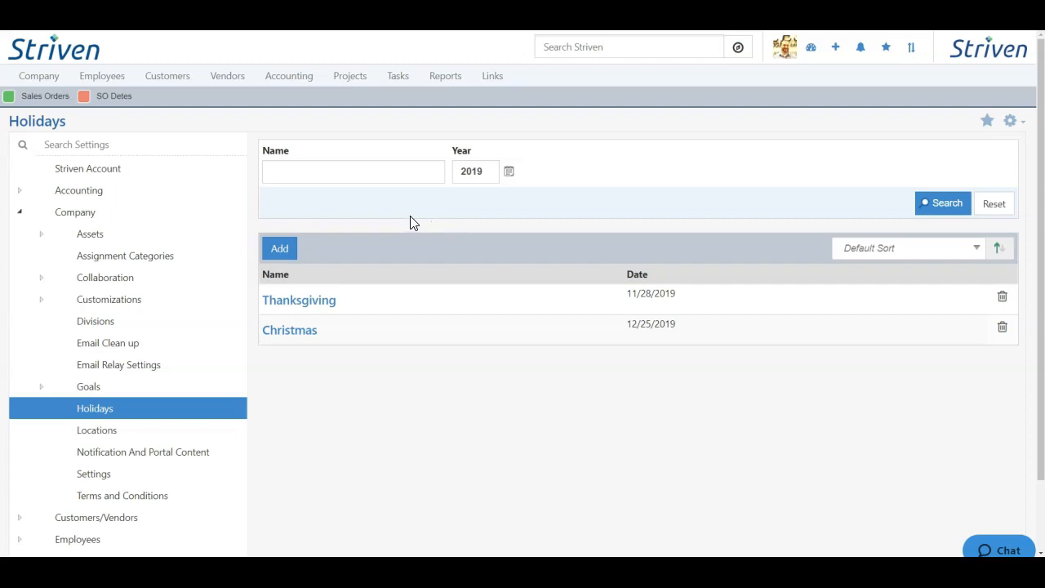
pyautogui.click(280, 249)
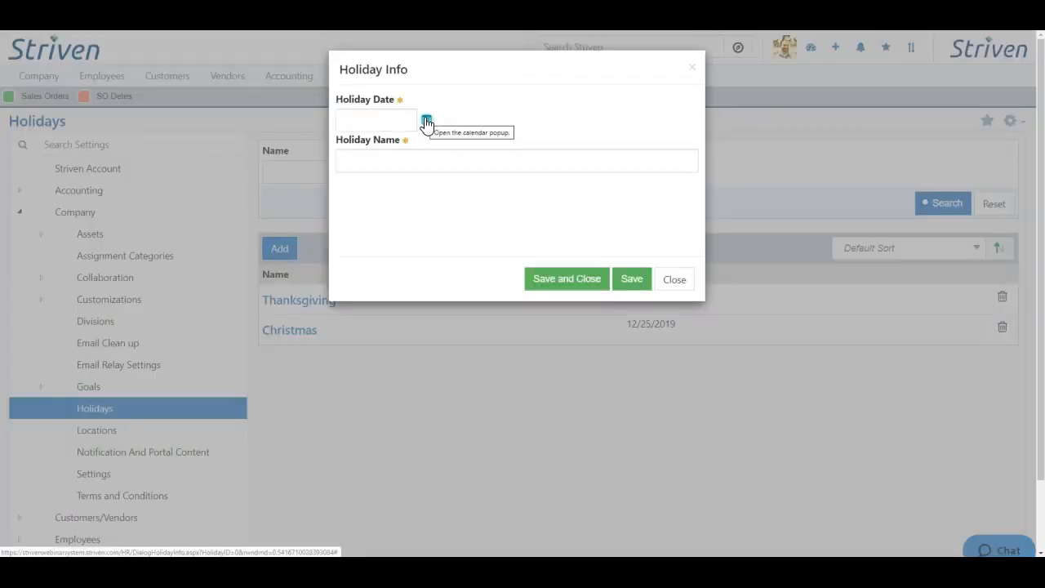
pyautogui.click(427, 123)
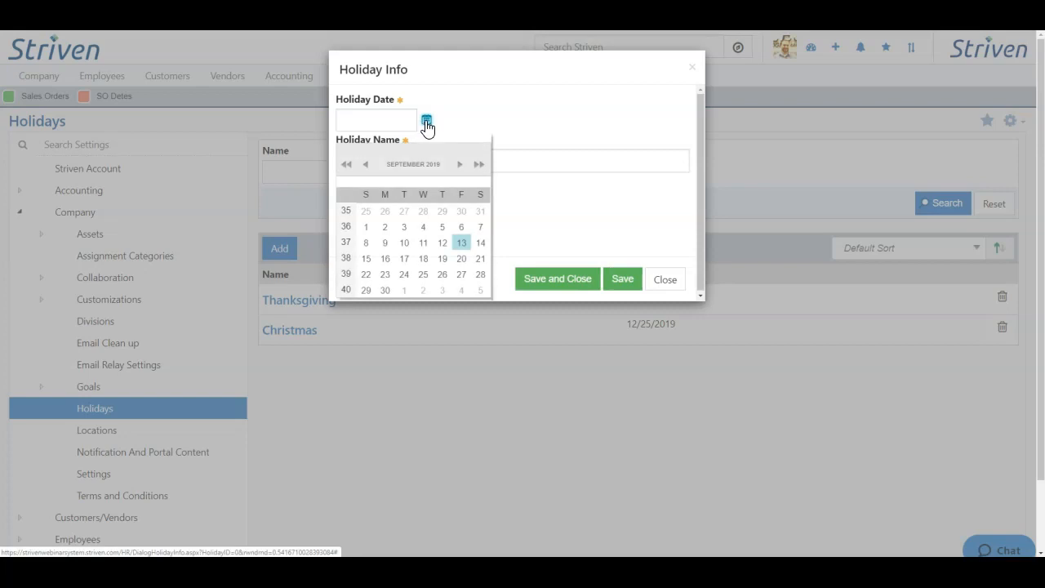
pyautogui.click(460, 165)
pyautogui.click(460, 165)
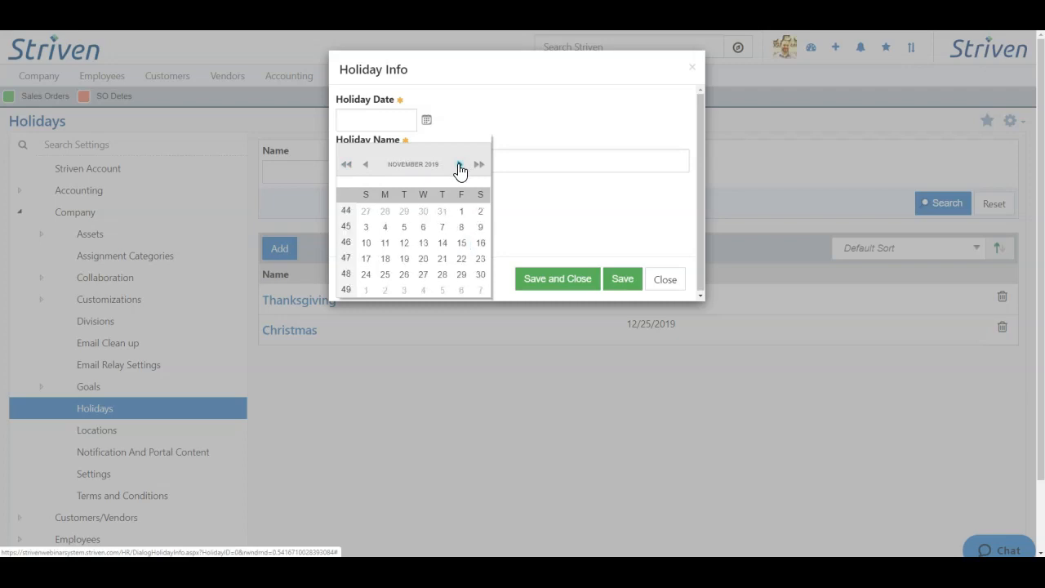
pyautogui.click(459, 165)
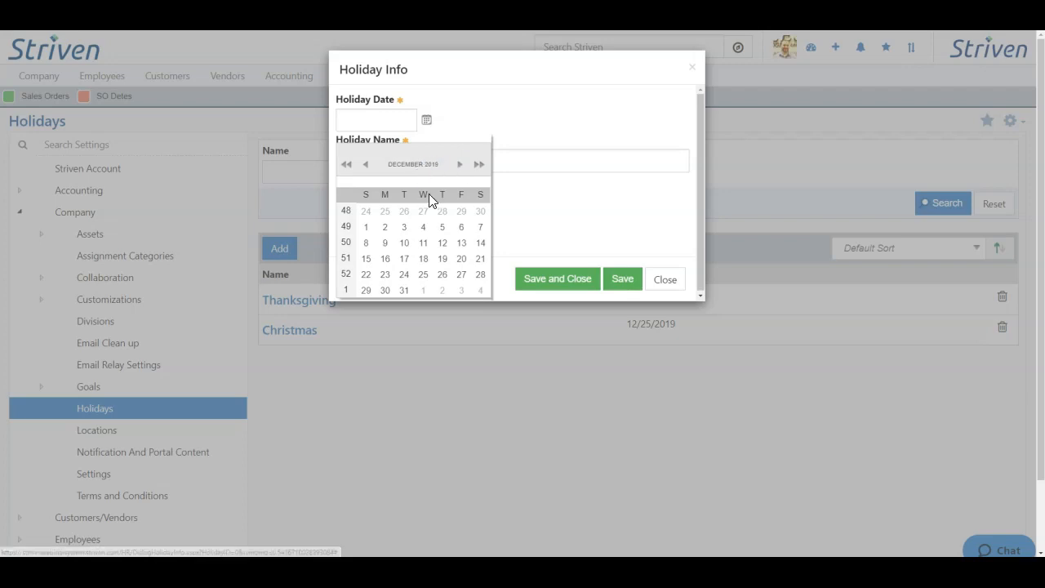
pyautogui.click(423, 292)
# Step: Name the new holiday "New Year's Day", then save and close it
pyautogui.click(390, 162)
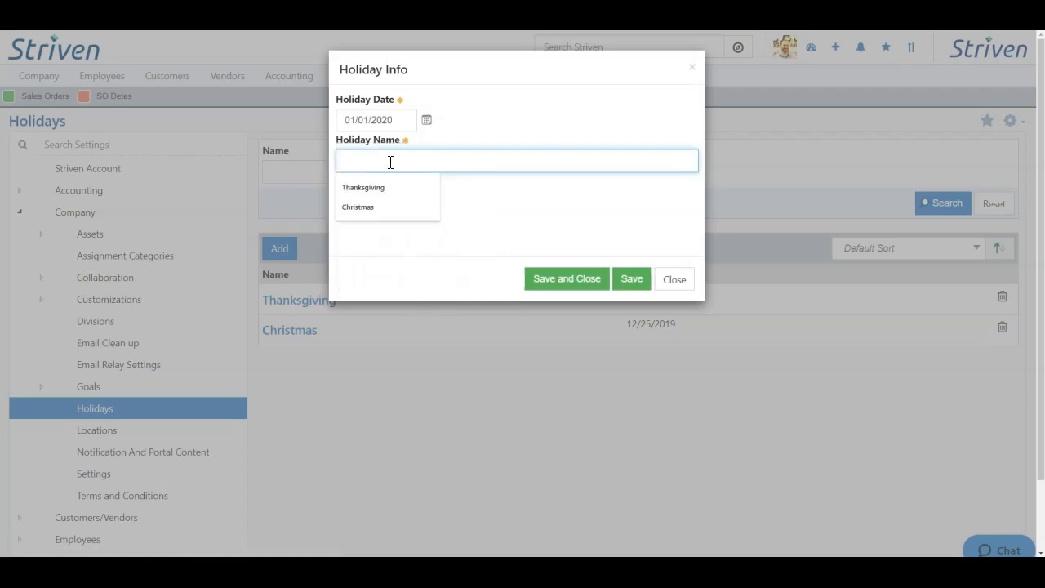
pyautogui.write('New ')
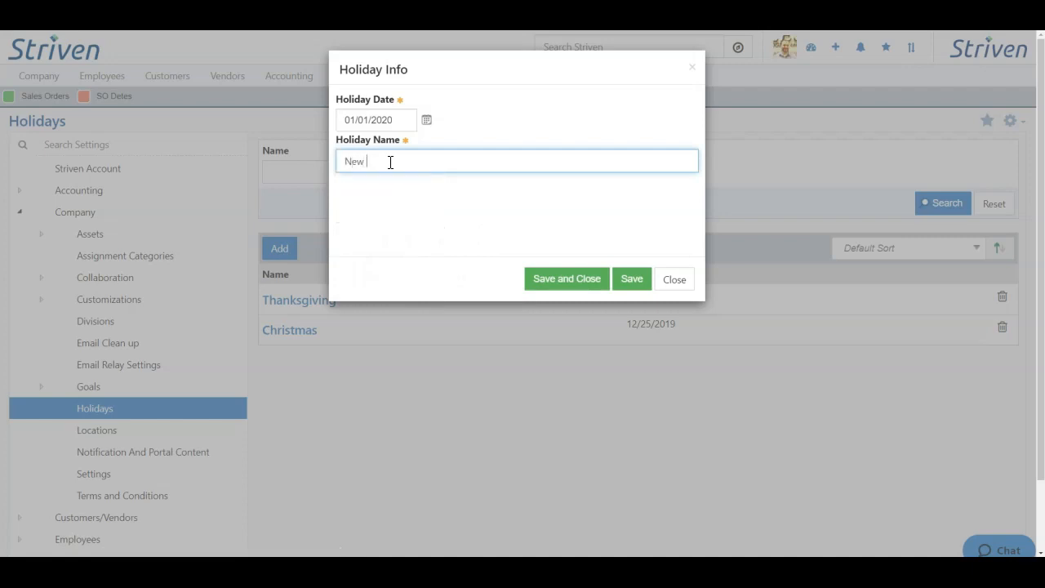
pyautogui.write("Year's Day")
pyautogui.click(462, 233)
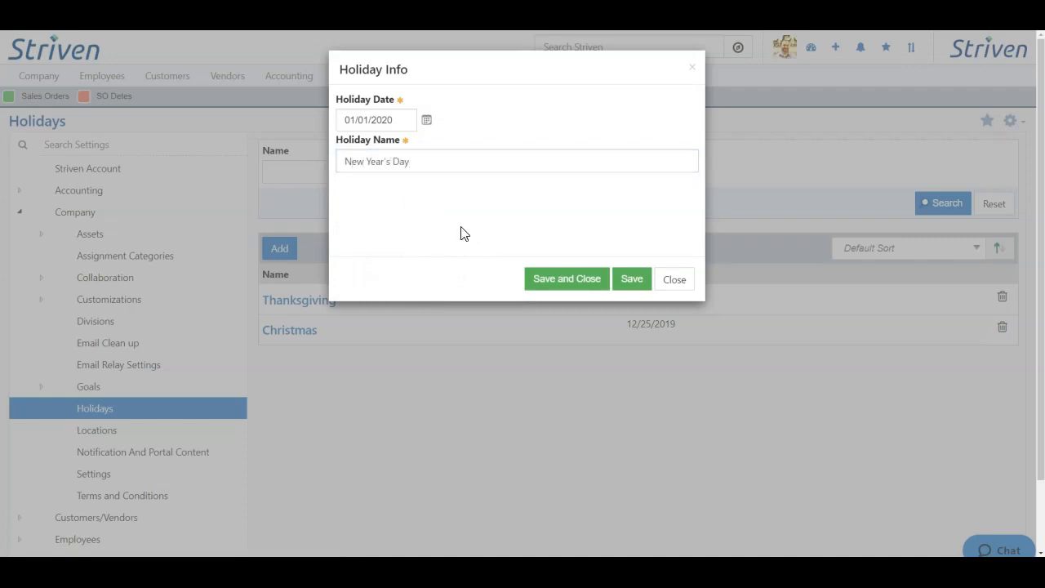
pyautogui.click(562, 280)
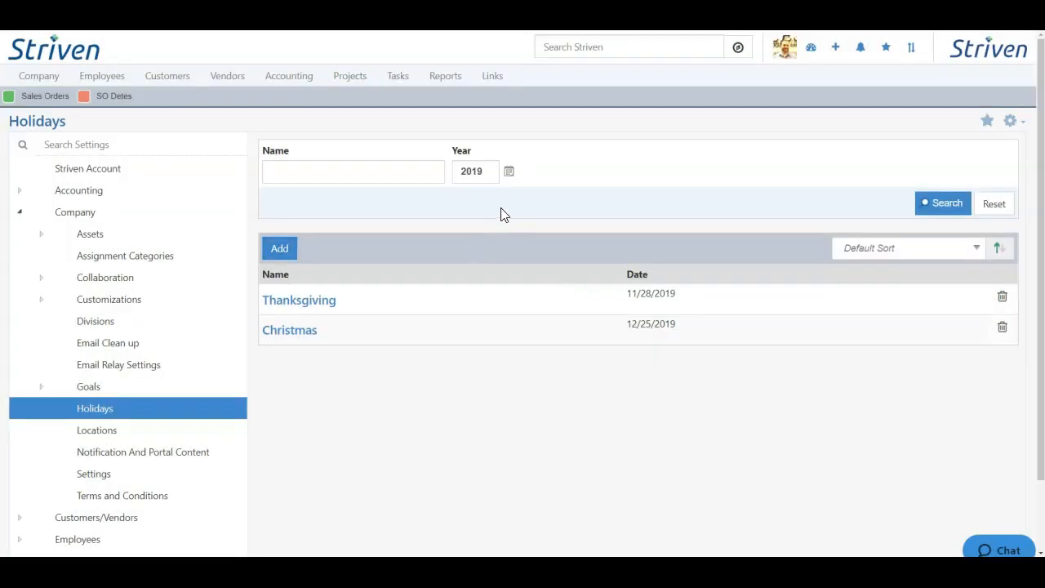
# Step: Search the holidays list for the year 2020 and review the New Year's Day entry, closing it without changes
pyautogui.click(509, 173)
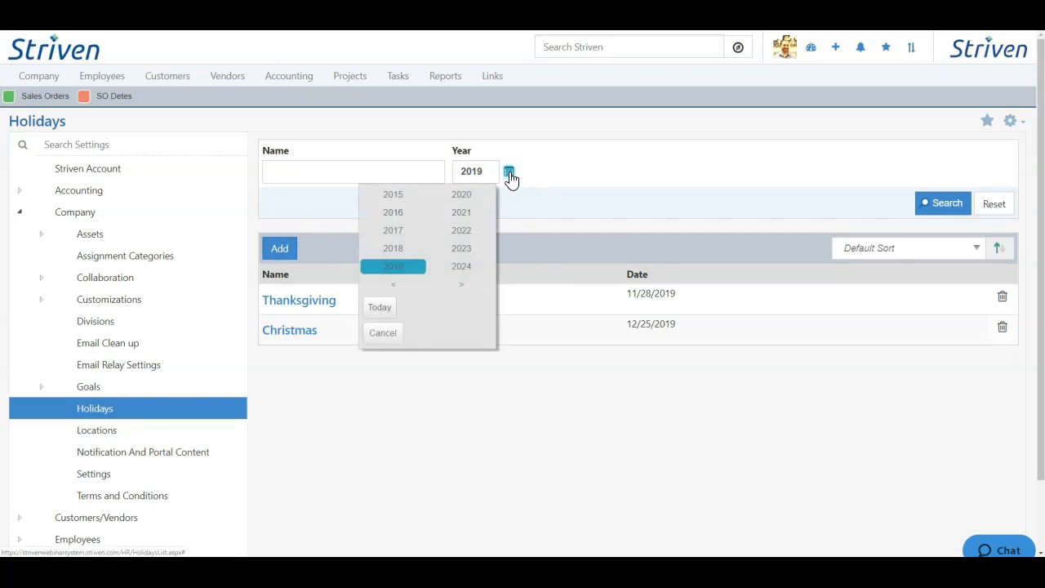
pyautogui.click(472, 198)
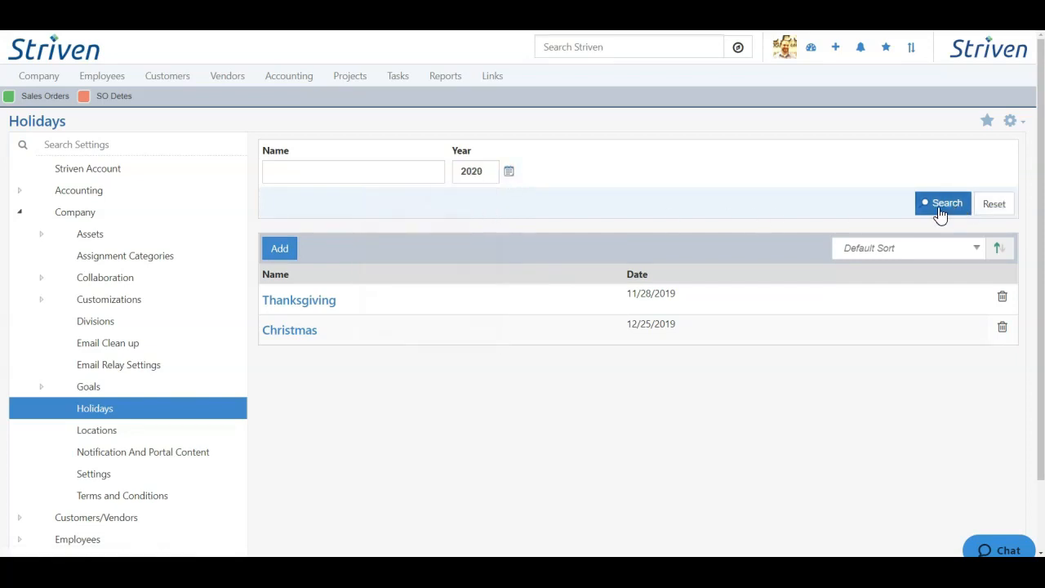
pyautogui.click(941, 211)
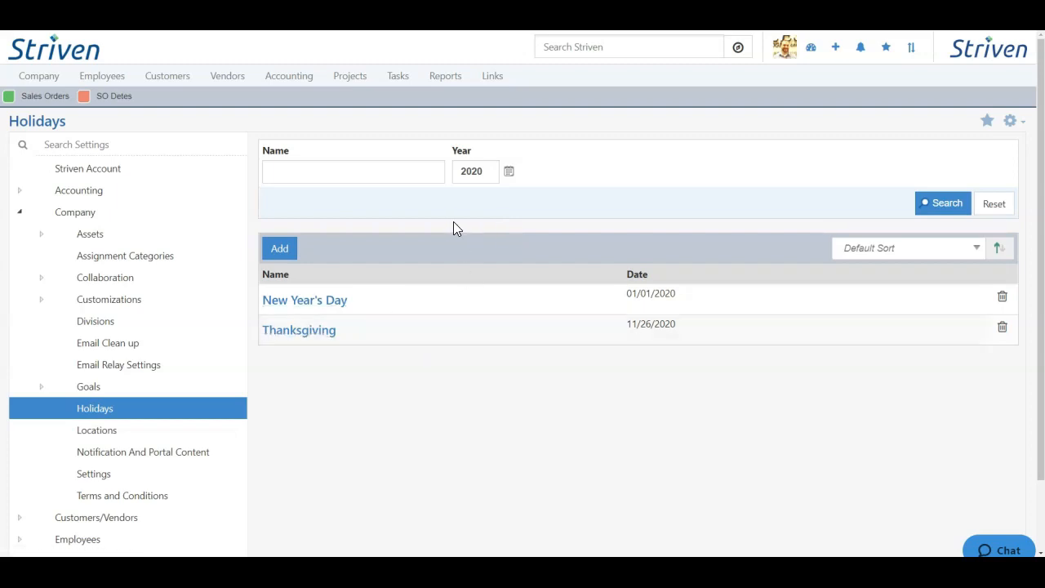
pyautogui.click(304, 309)
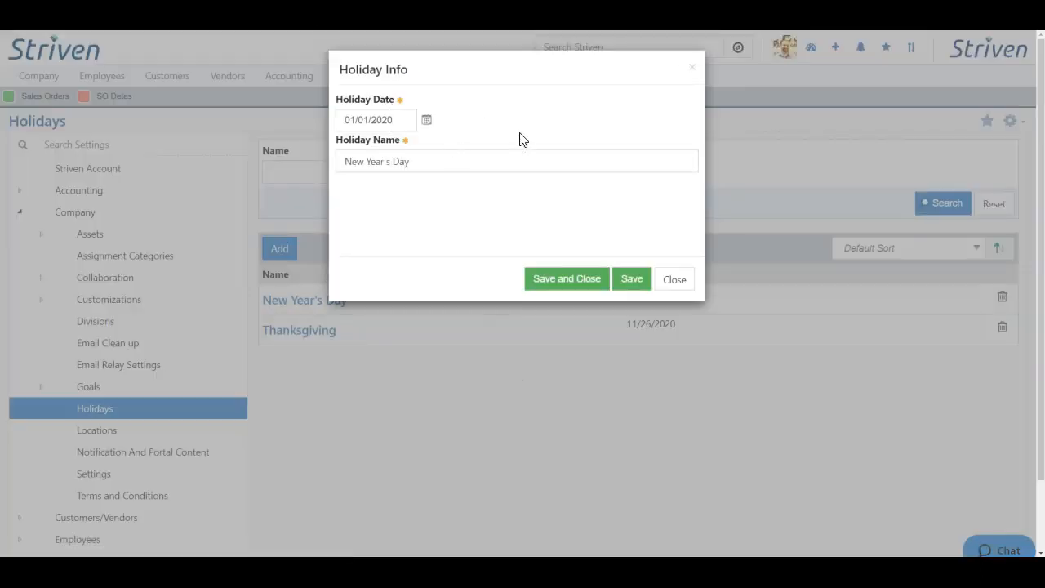
pyautogui.click(692, 69)
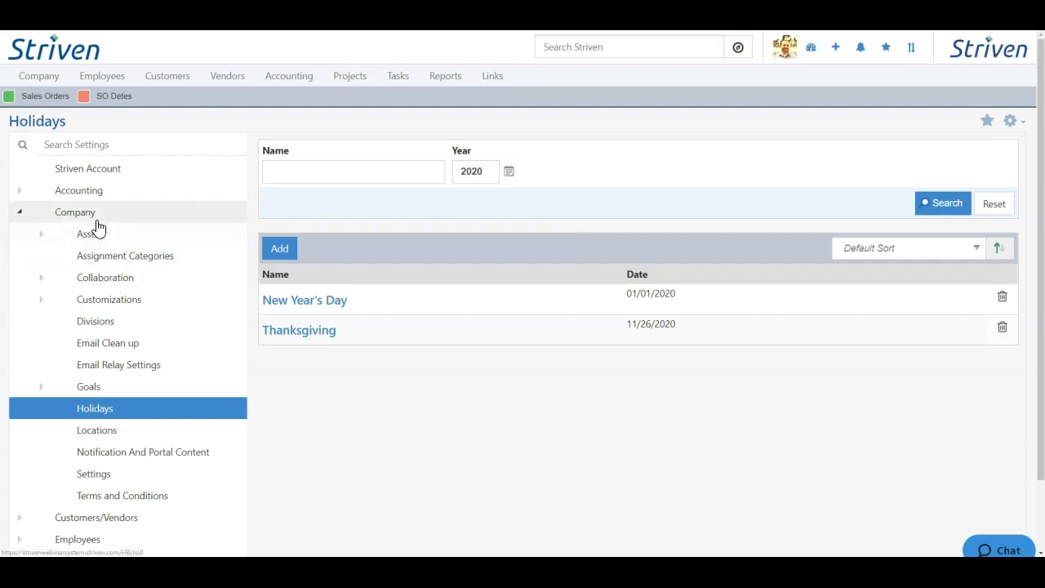
# Step: Open the company's Notification and Portal Content settings and filter the content list to the Email type only
pyautogui.click(78, 458)
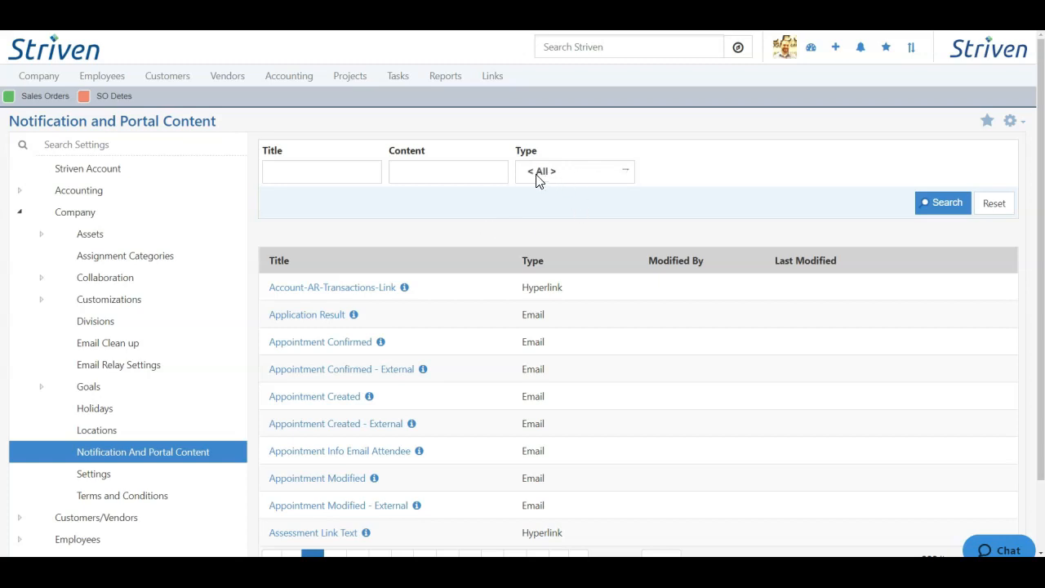
pyautogui.click(562, 174)
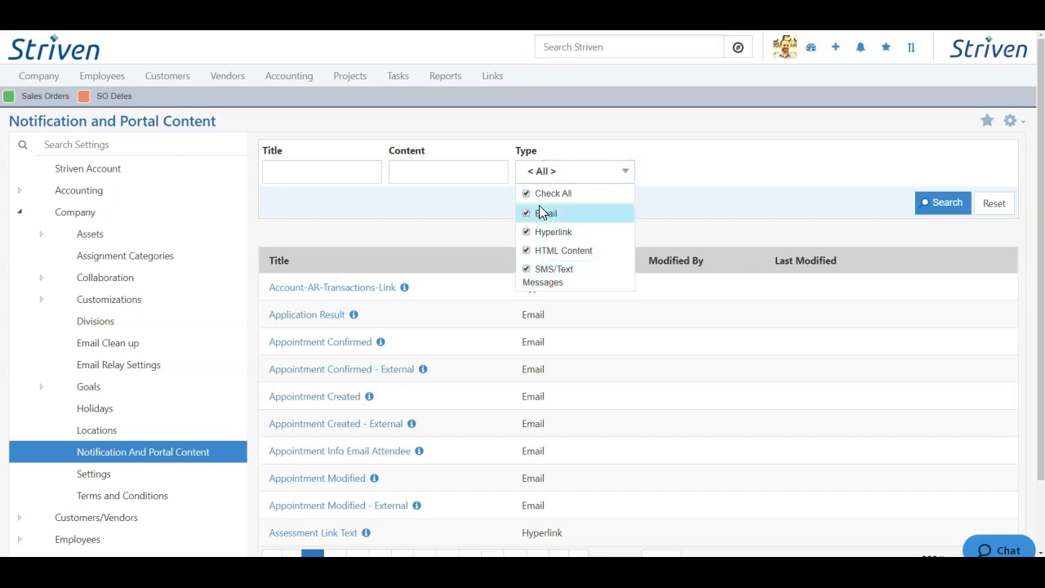
pyautogui.click(292, 170)
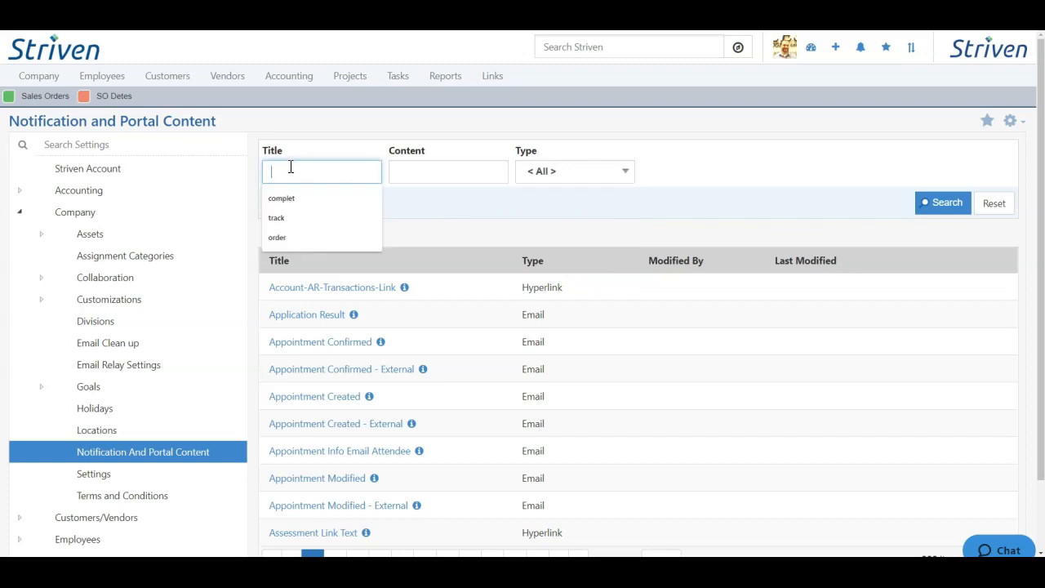
pyautogui.click(429, 173)
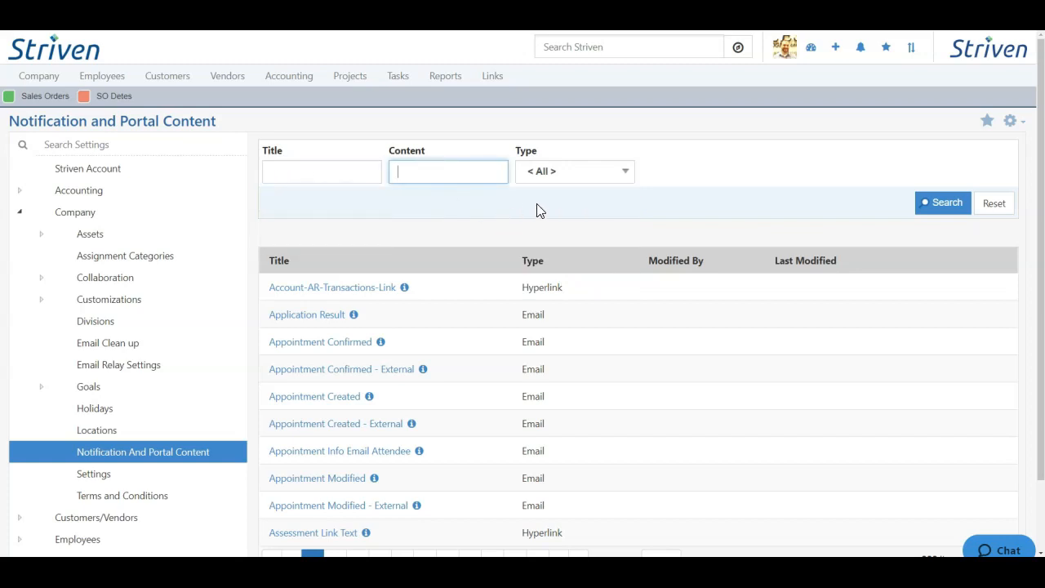
pyautogui.click(688, 218)
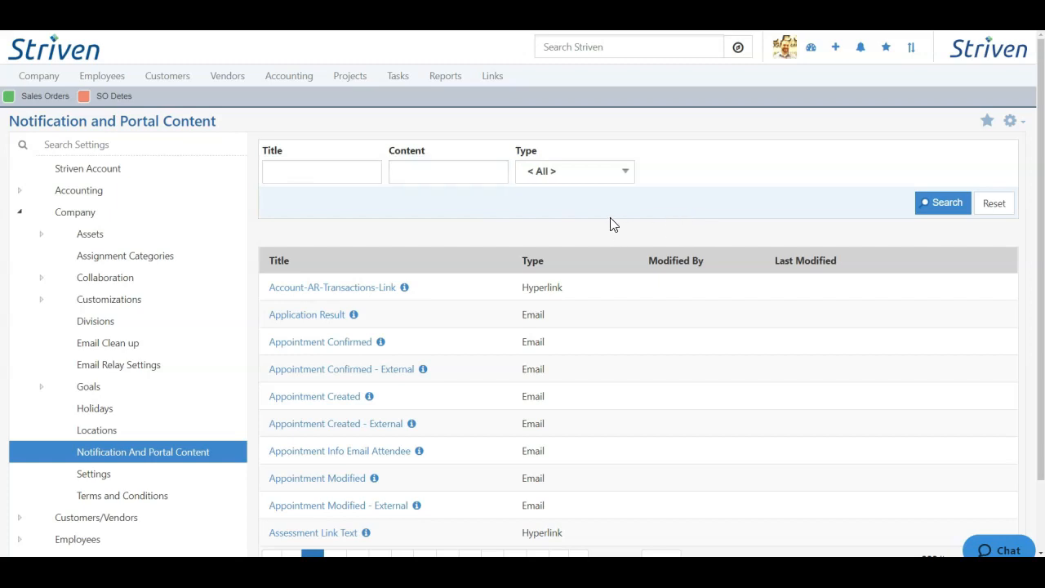
pyautogui.click(572, 173)
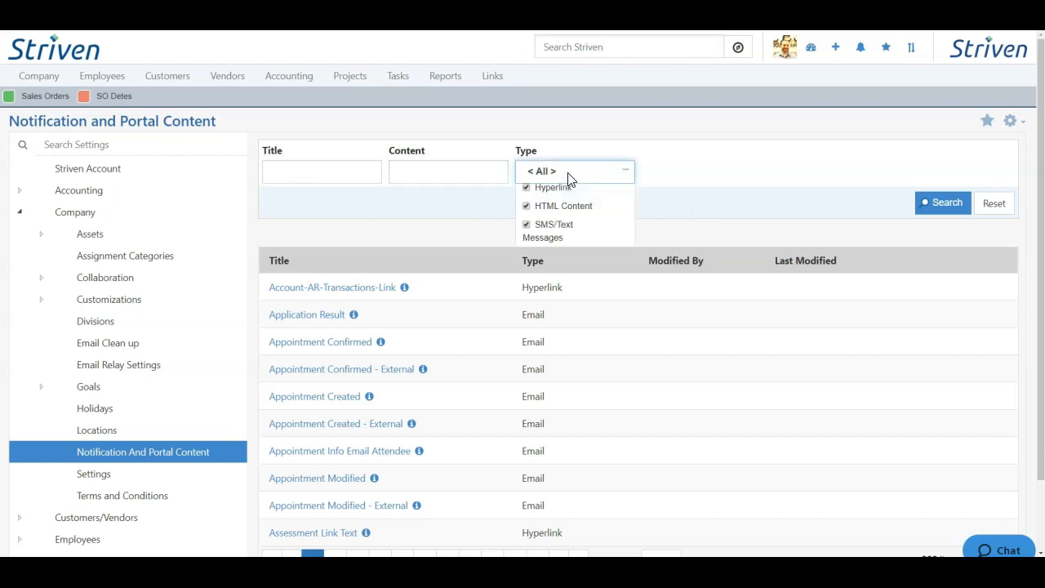
pyautogui.click(551, 196)
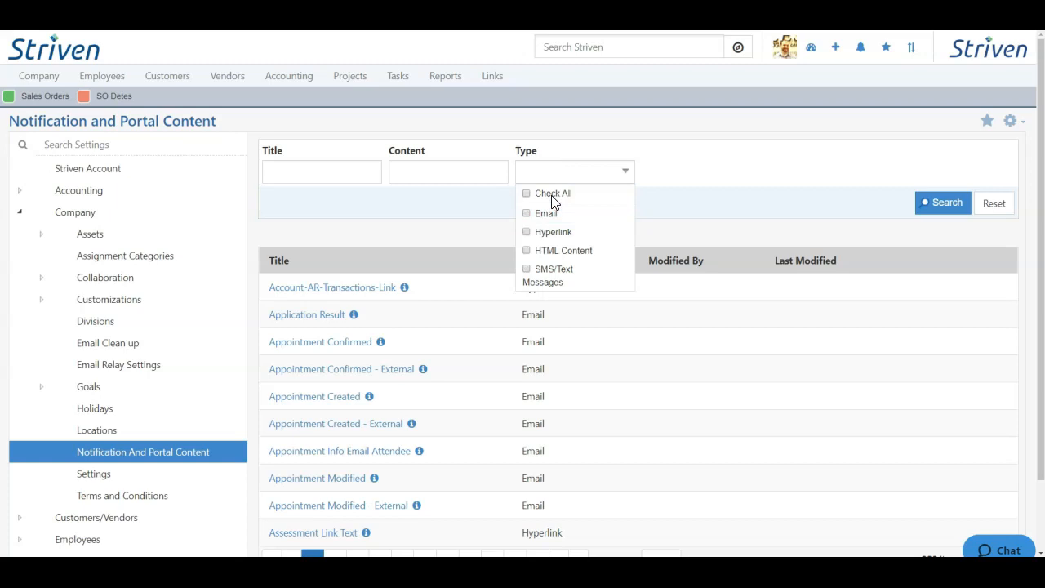
pyautogui.click(545, 215)
pyautogui.click(948, 203)
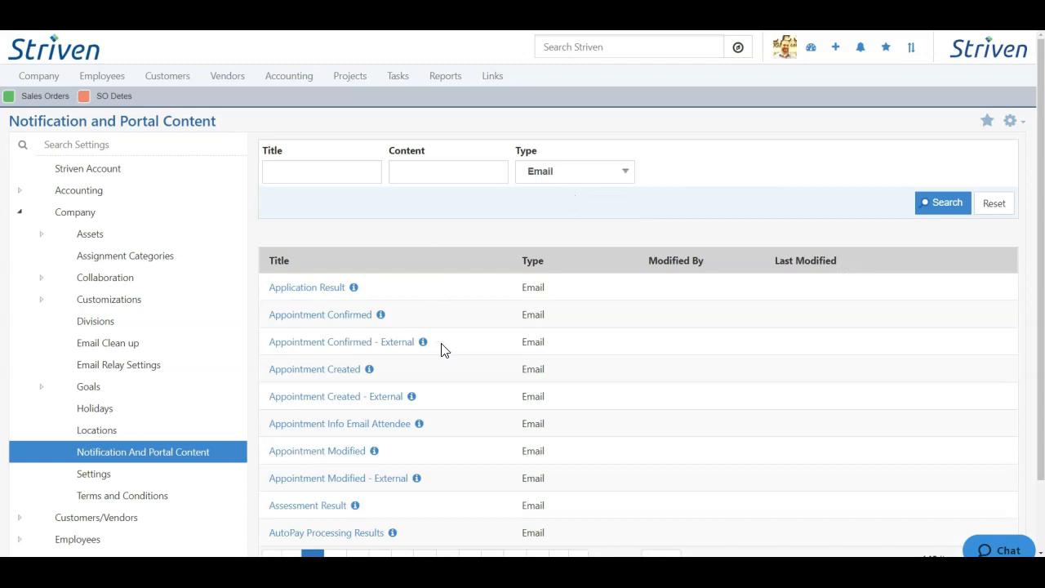
# Step: Set the email content list to 100 items per page and browse the available notification templates
pyautogui.scroll(-1, 445, 349)
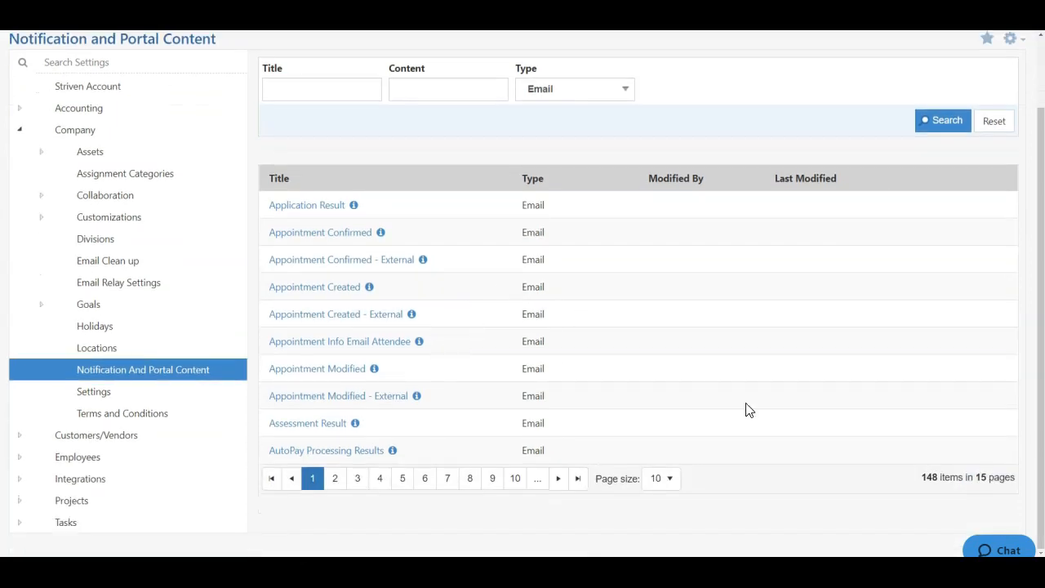
pyautogui.click(668, 479)
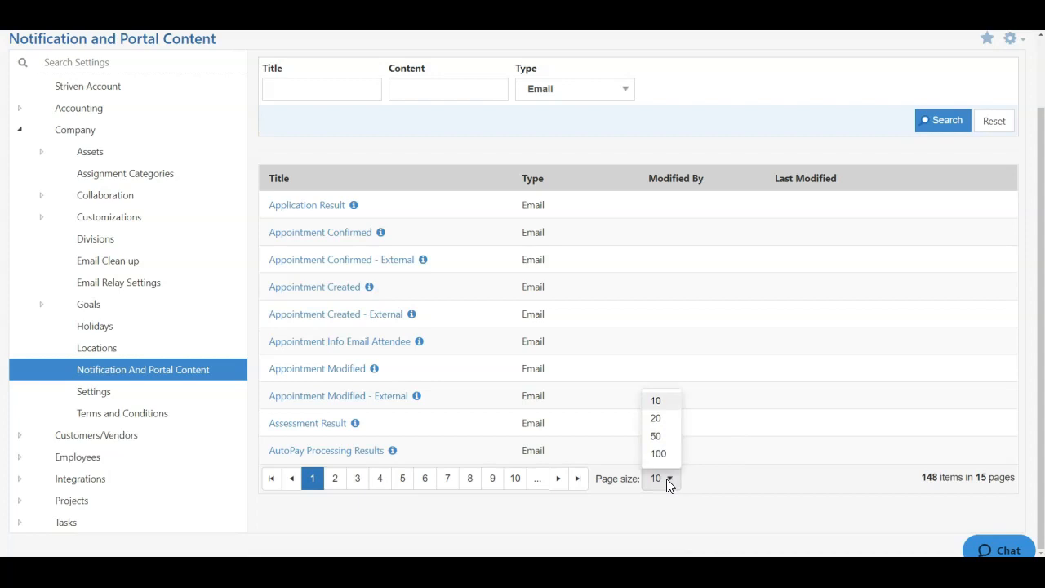
pyautogui.click(659, 454)
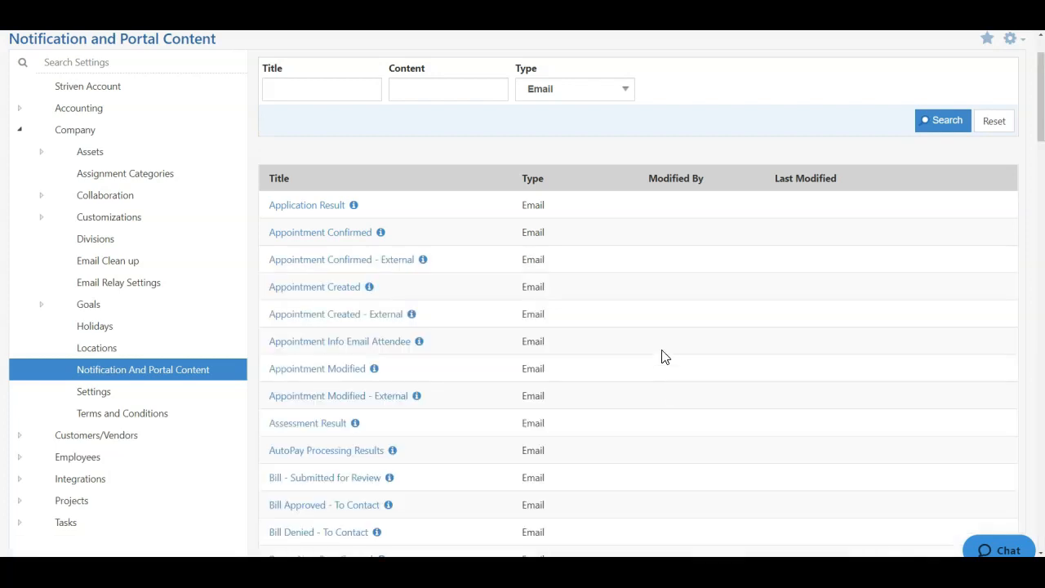
pyautogui.scroll(-5, 662, 362)
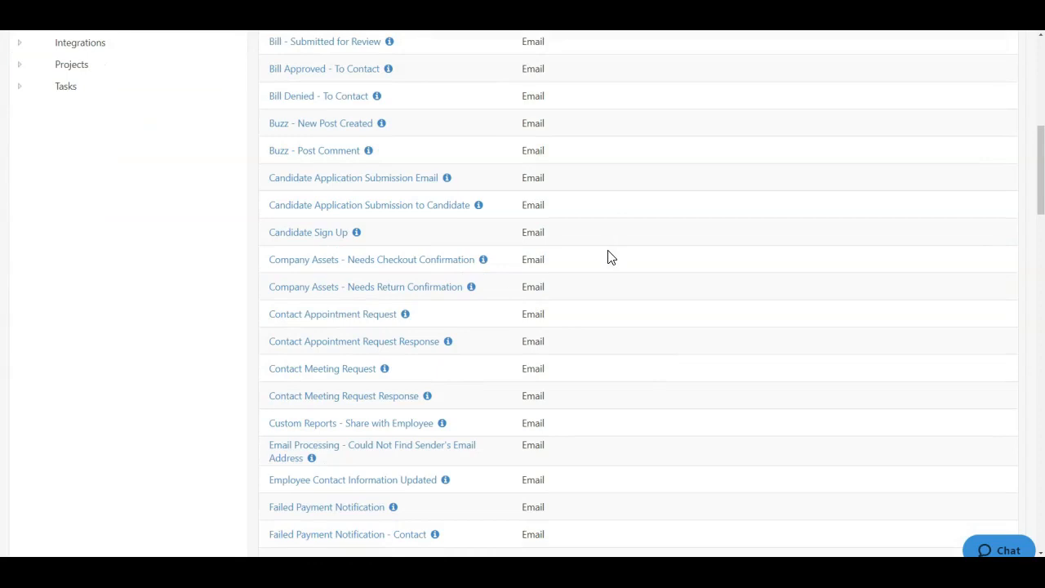
pyautogui.scroll(-6, 610, 257)
pyautogui.scroll(-12, 611, 256)
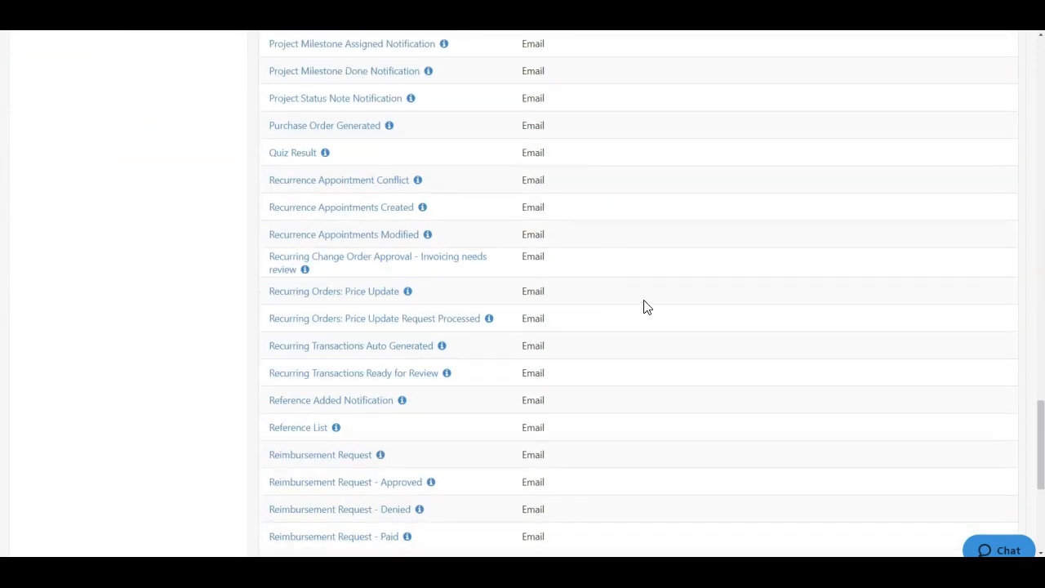
pyautogui.scroll(10, 645, 306)
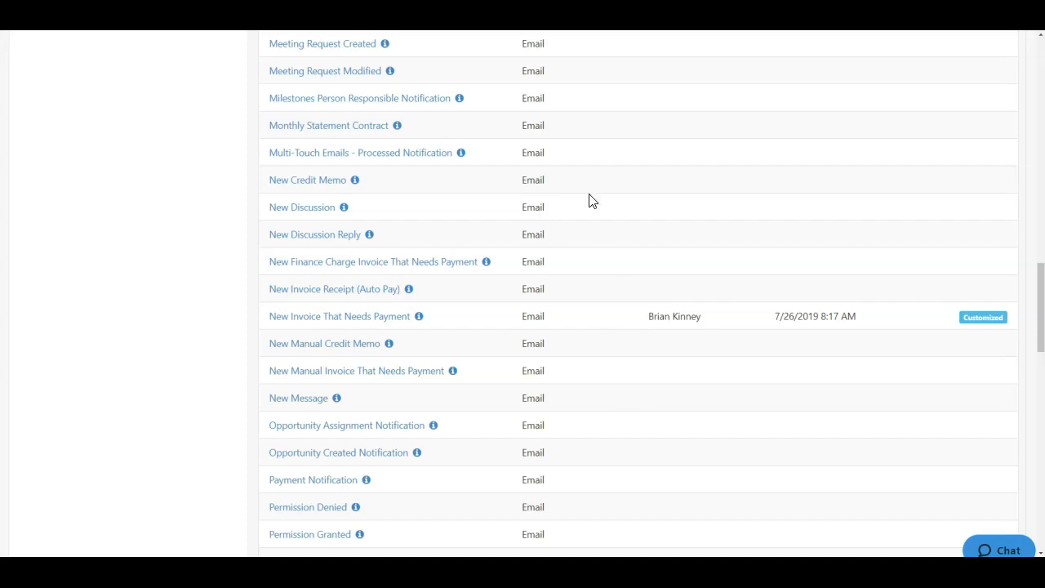
# Step: Open the New Credit Memo email template, review its available merge fields, and save and close the template
pyautogui.click(309, 182)
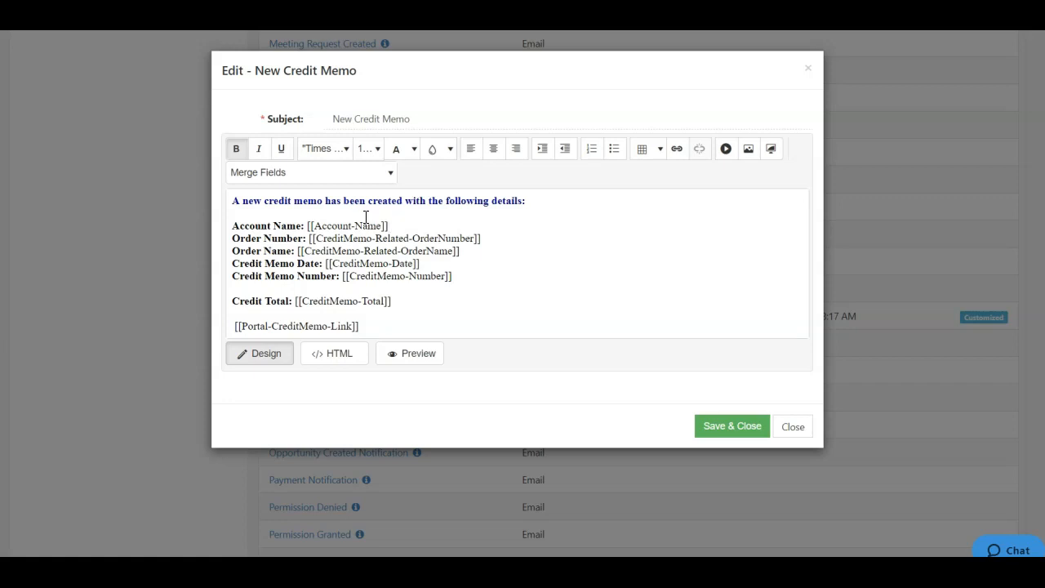
pyautogui.click(275, 173)
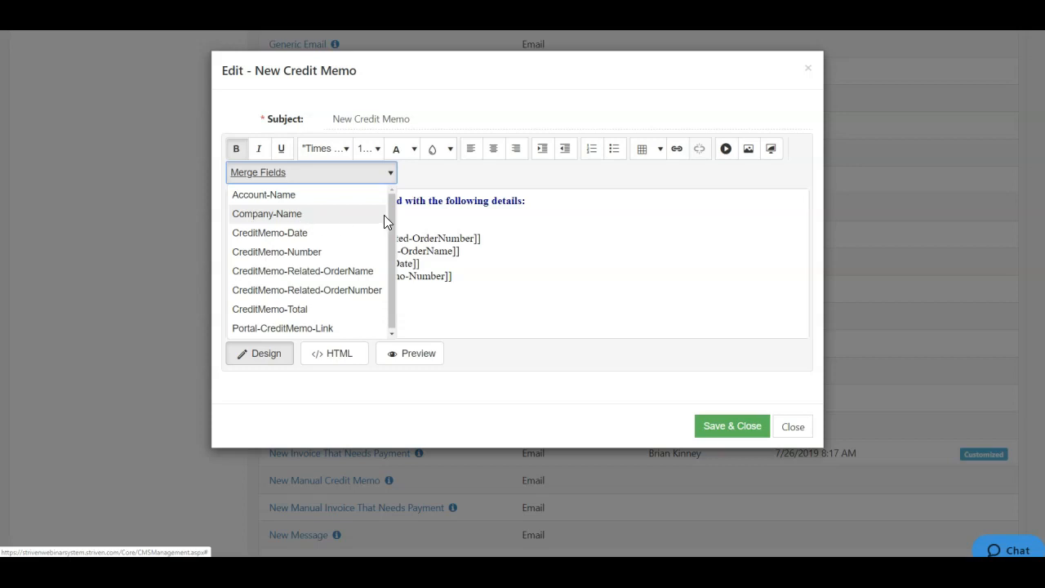
pyautogui.moveTo(390, 211); pyautogui.dragTo(390, 218)
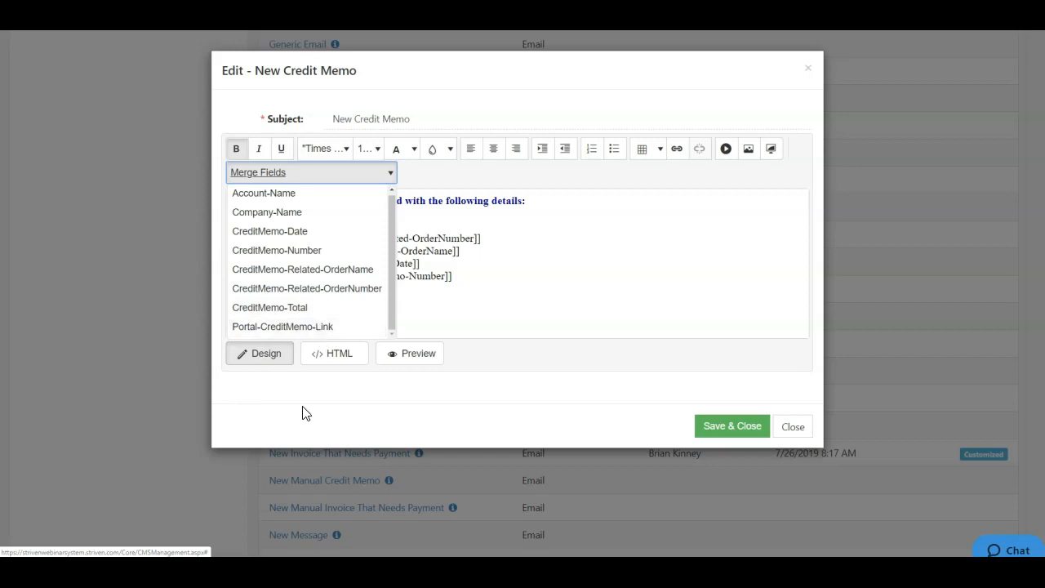
pyautogui.click(385, 401)
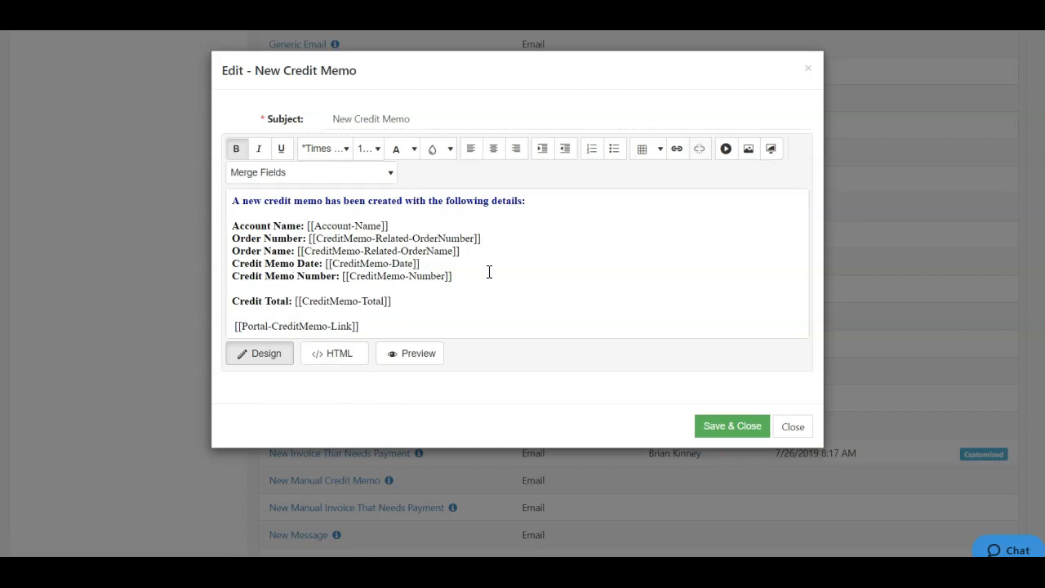
pyautogui.click(733, 431)
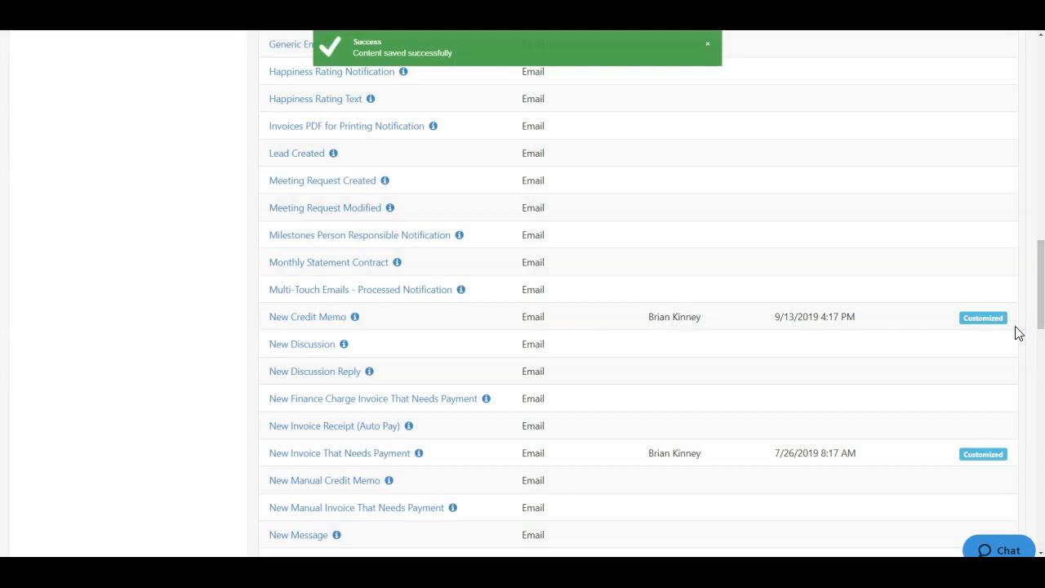
pyautogui.click(709, 45)
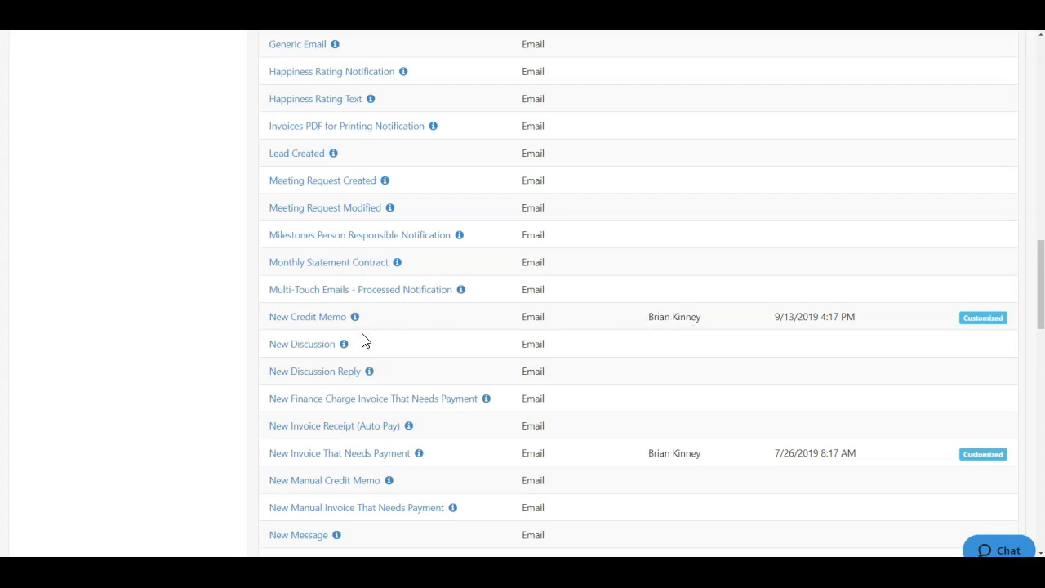
# Step: Reset the New Credit Memo email template to its default content
pyautogui.click(304, 323)
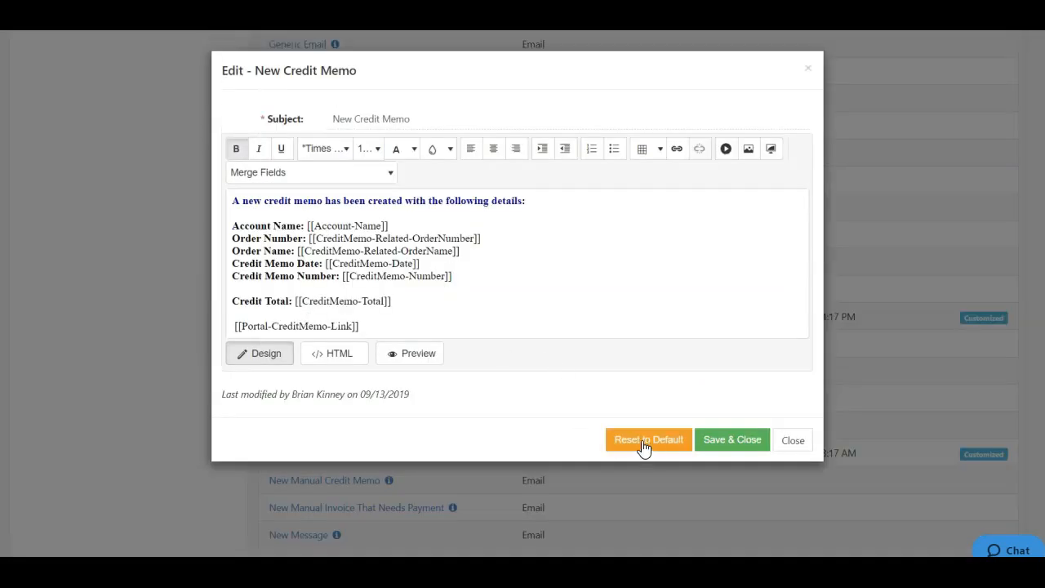
pyautogui.click(645, 441)
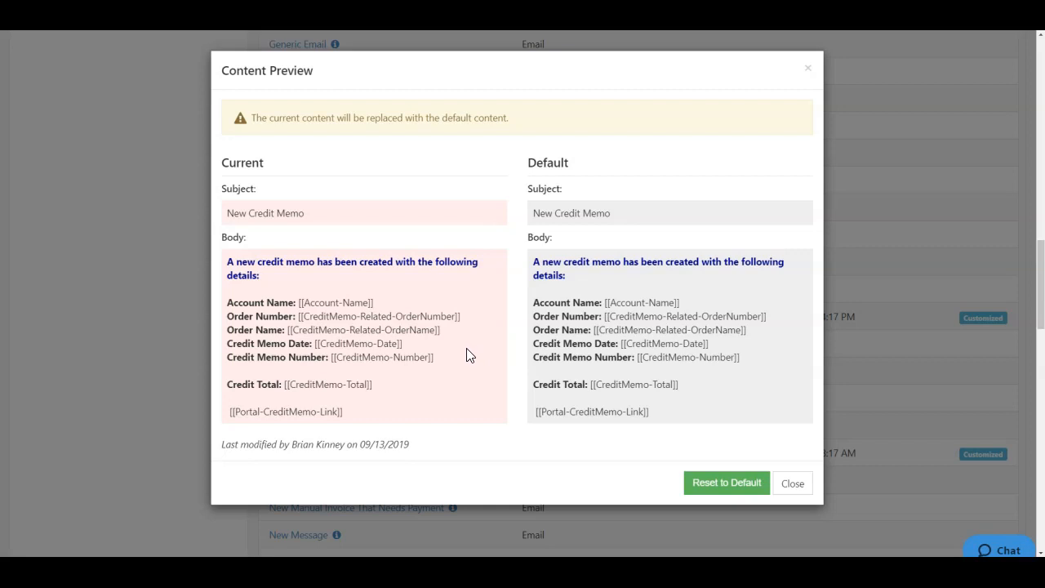
pyautogui.click(725, 486)
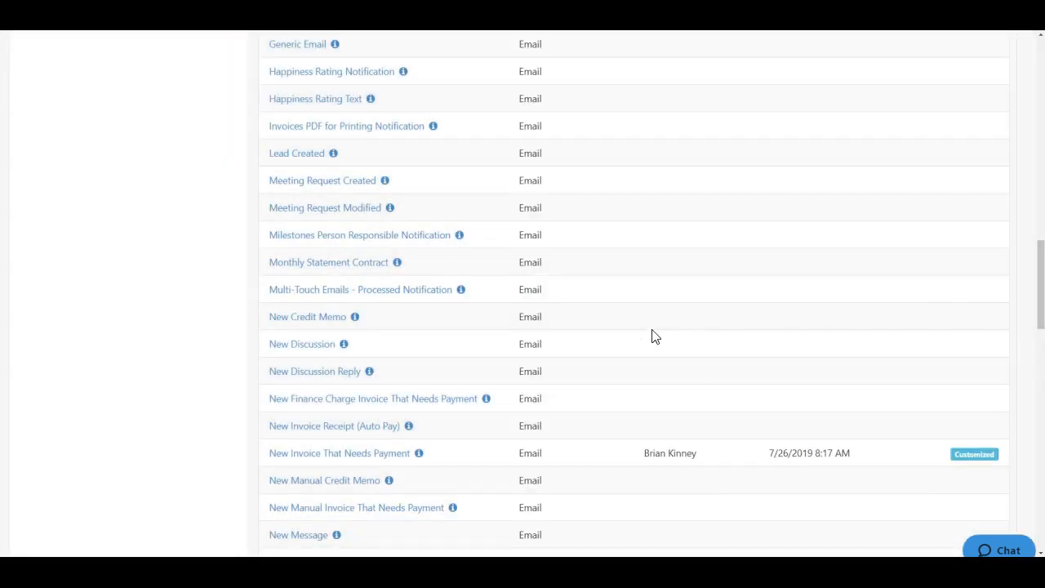
# Step: Filter the notification and portal content list to the HTML Content type only
pyautogui.scroll(15, 618, 384)
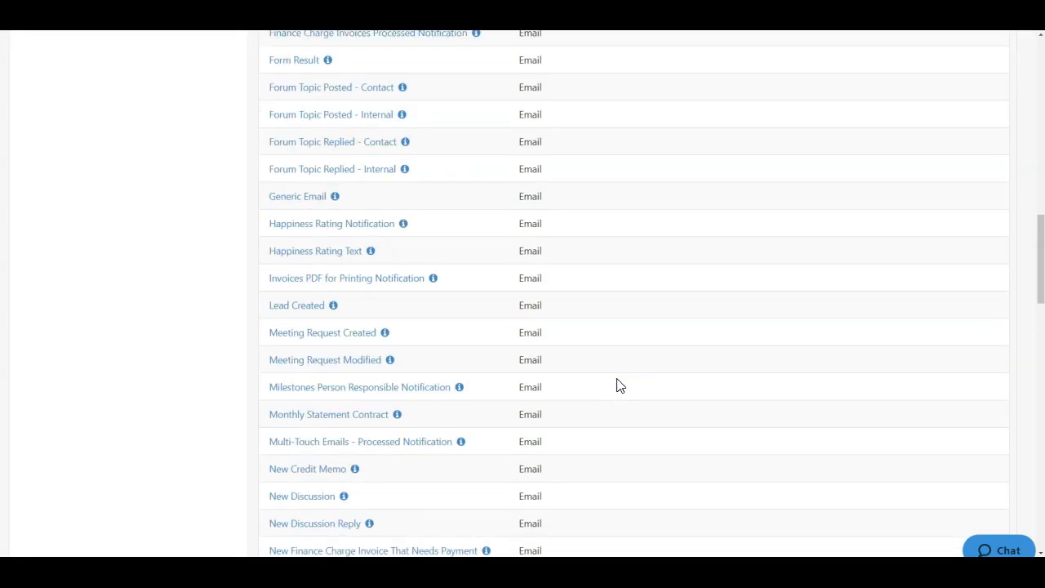
pyautogui.click(532, 178)
pyautogui.click(530, 251)
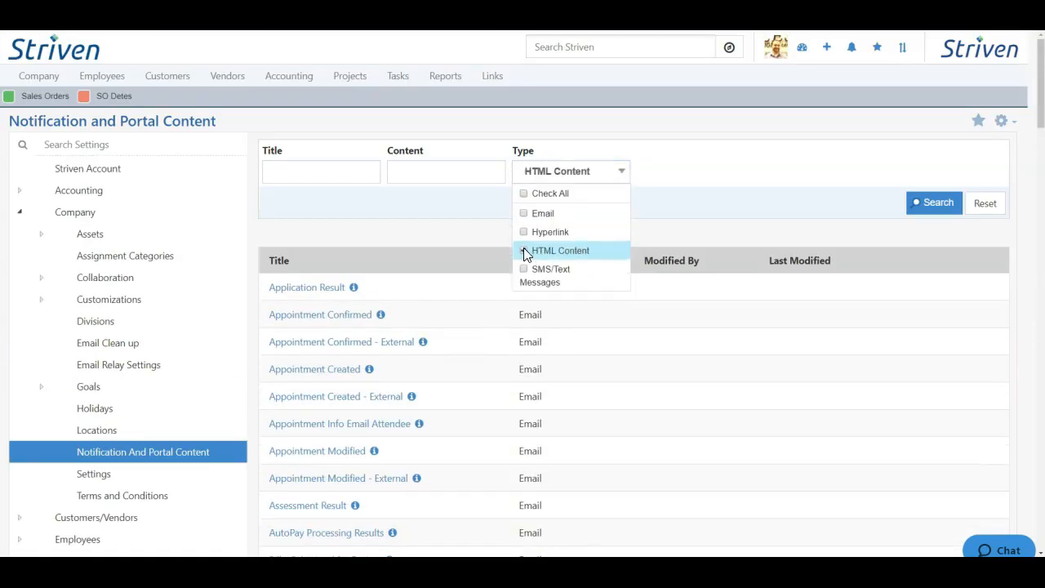
pyautogui.click(936, 205)
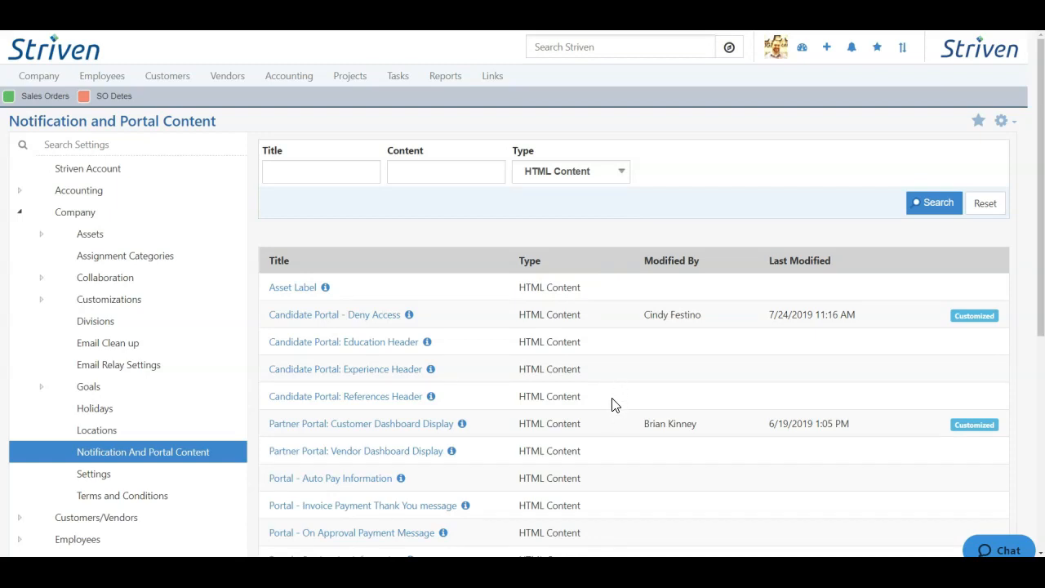
# Step: Open the Portal - On Approval Payment Message content, review its available merge fields, and close it without saving
pyautogui.scroll(-1, 636, 420)
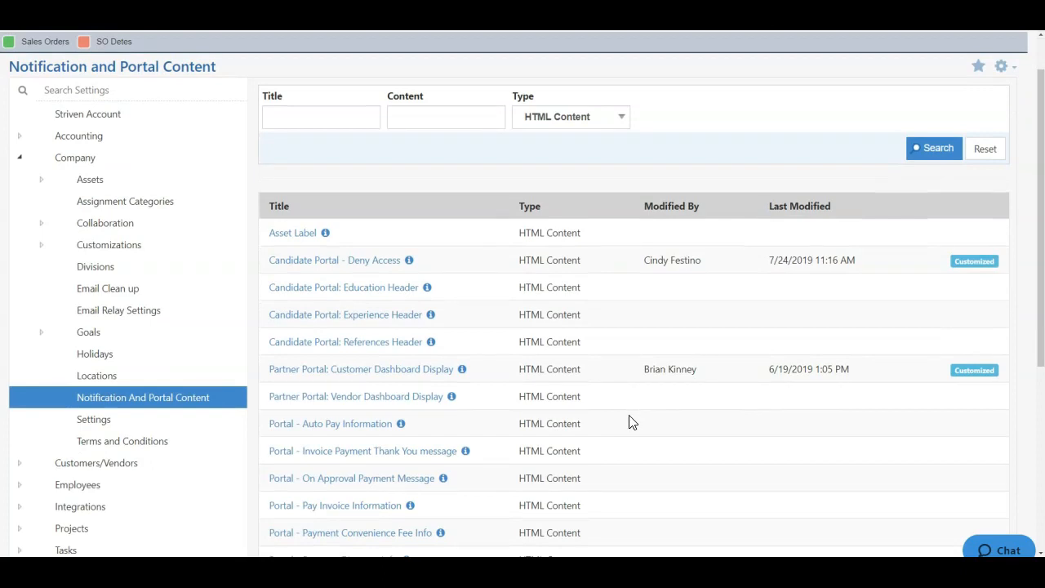
pyautogui.scroll(-2, 631, 423)
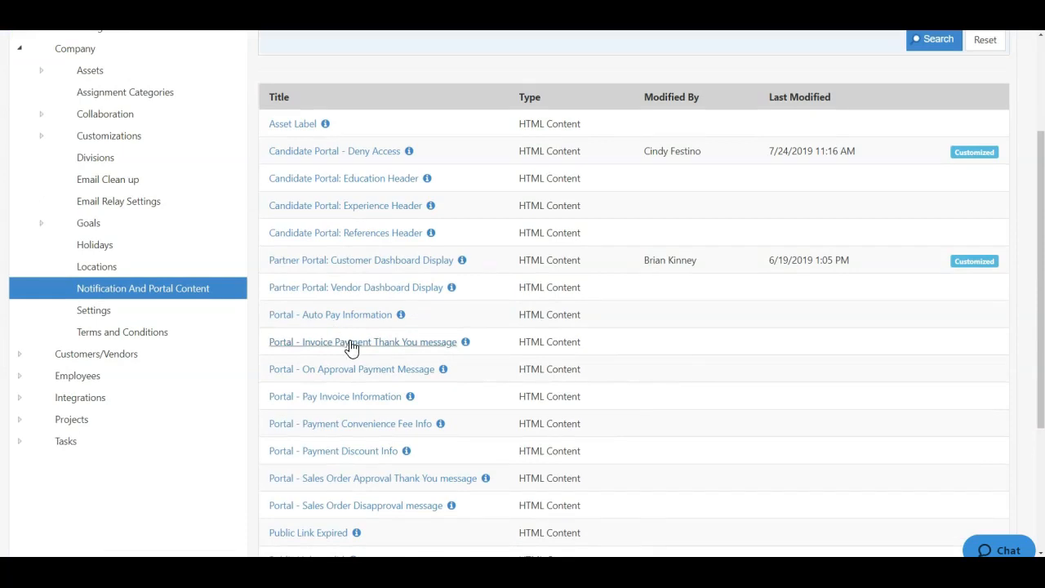
pyautogui.click(365, 373)
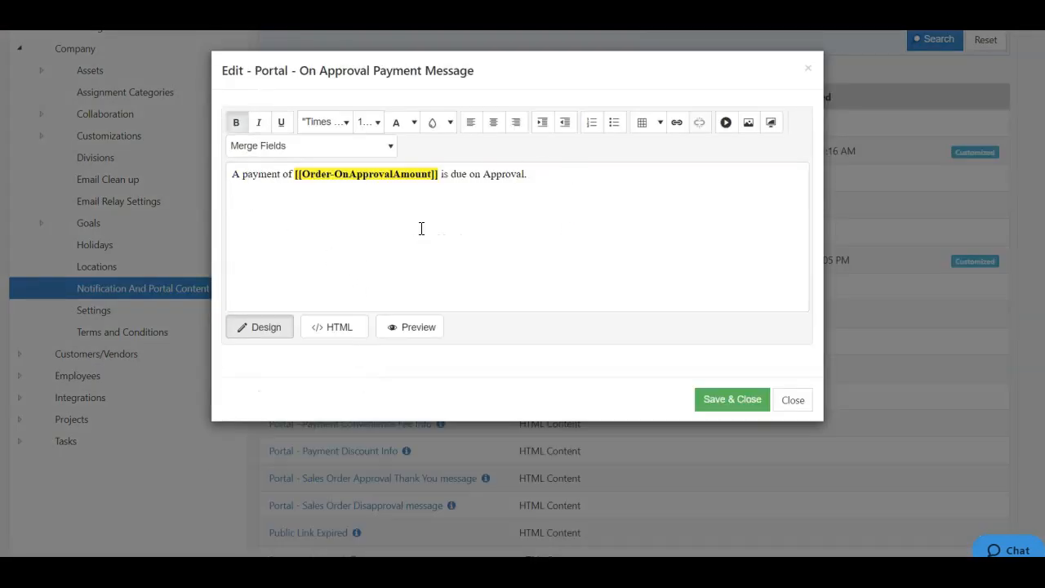
pyautogui.click(305, 148)
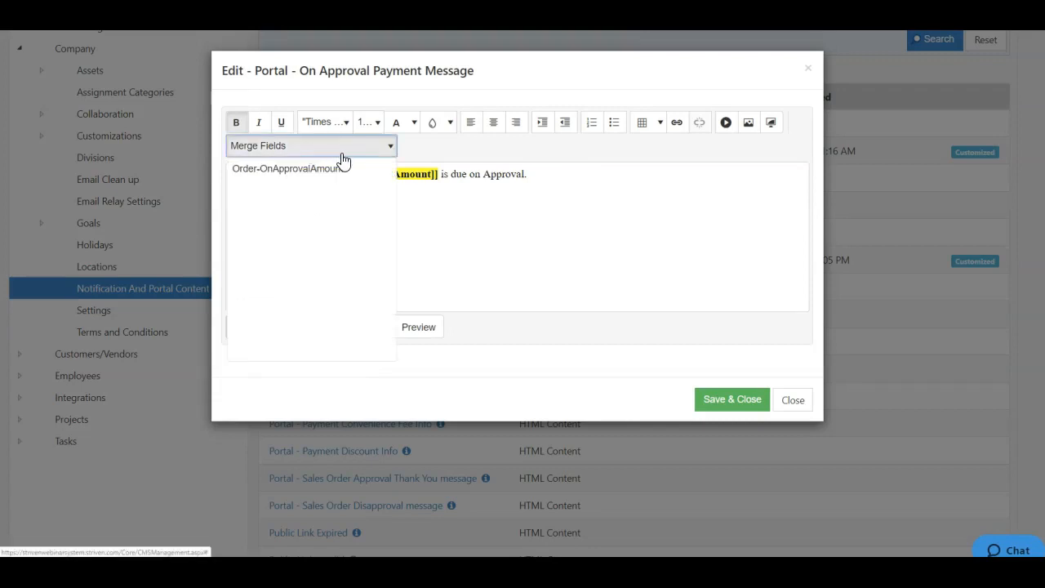
pyautogui.click(566, 180)
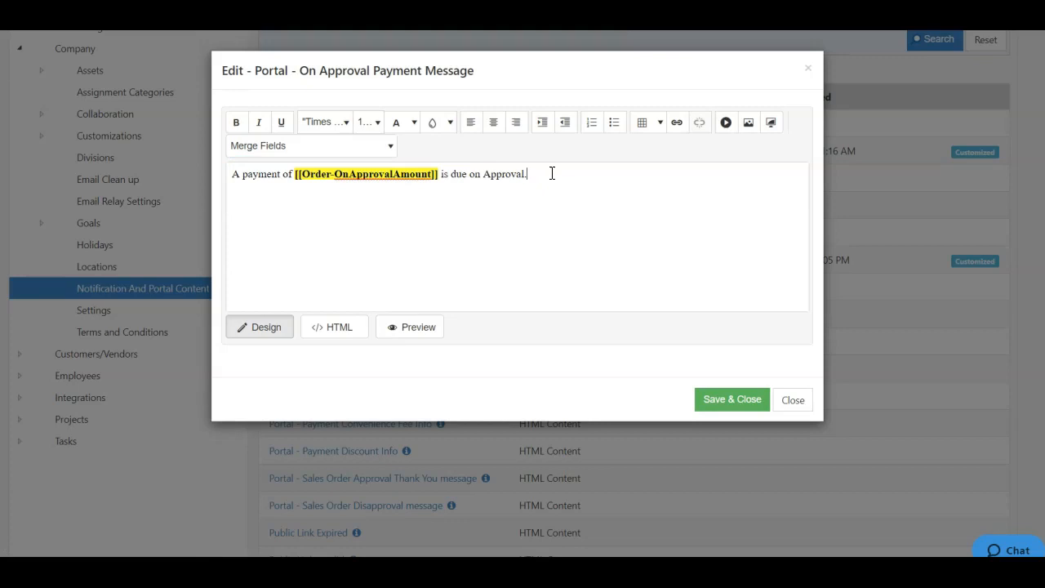
pyautogui.click(795, 404)
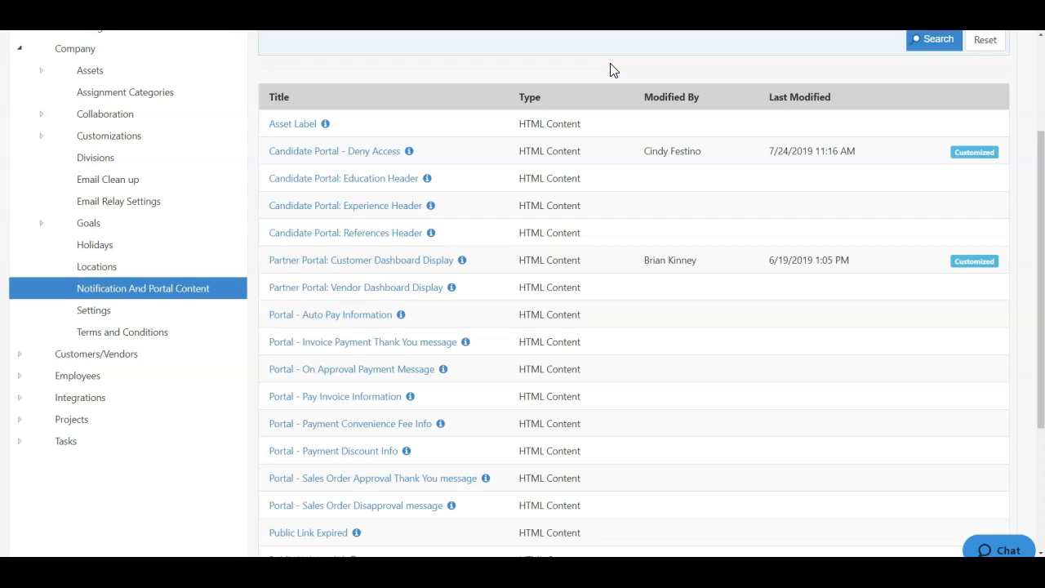
# Step: Read the category description of the Portal - Auto Pay Information content and close it
pyautogui.scroll(1, 594, 98)
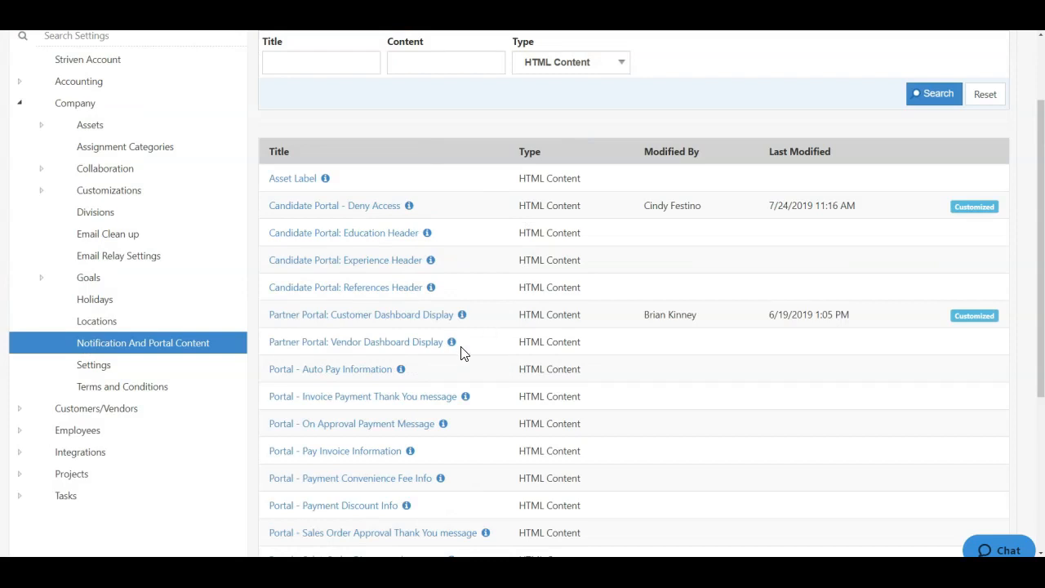
pyautogui.click(401, 369)
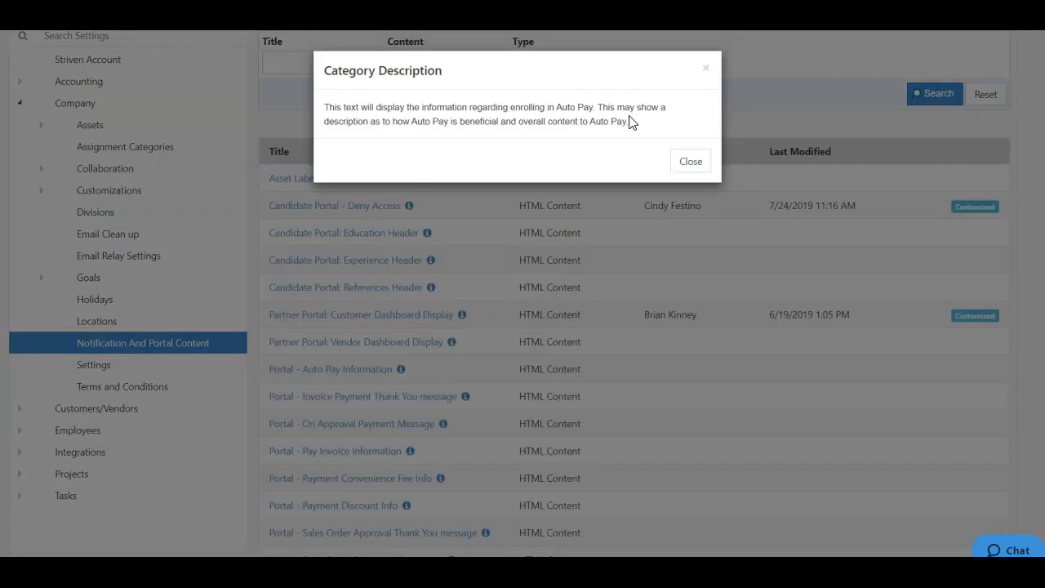
pyautogui.click(707, 72)
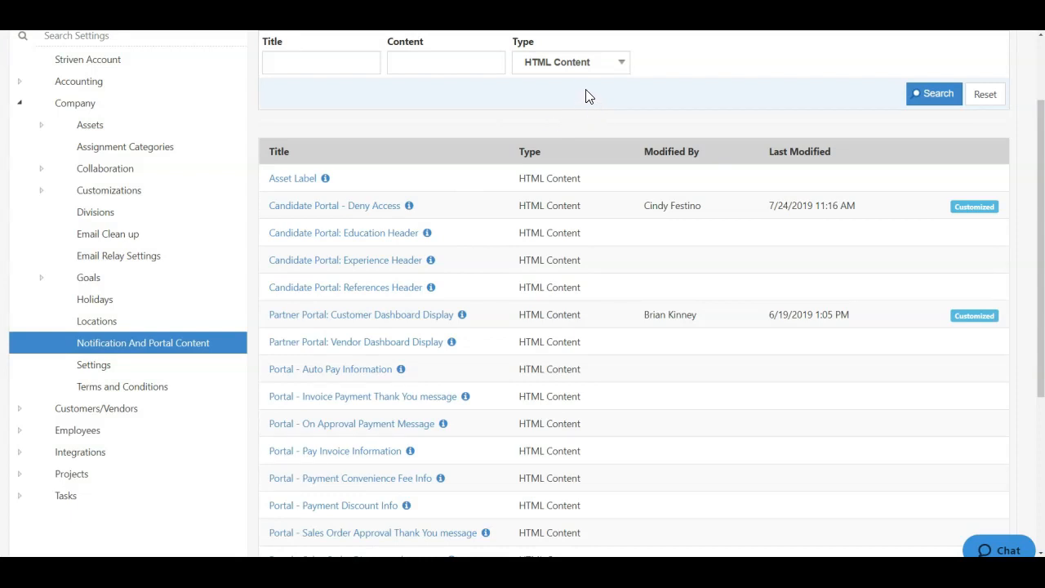
# Step: Switch the content list's type filter from HTML Content to Hyperlink and run the search
pyautogui.click(583, 67)
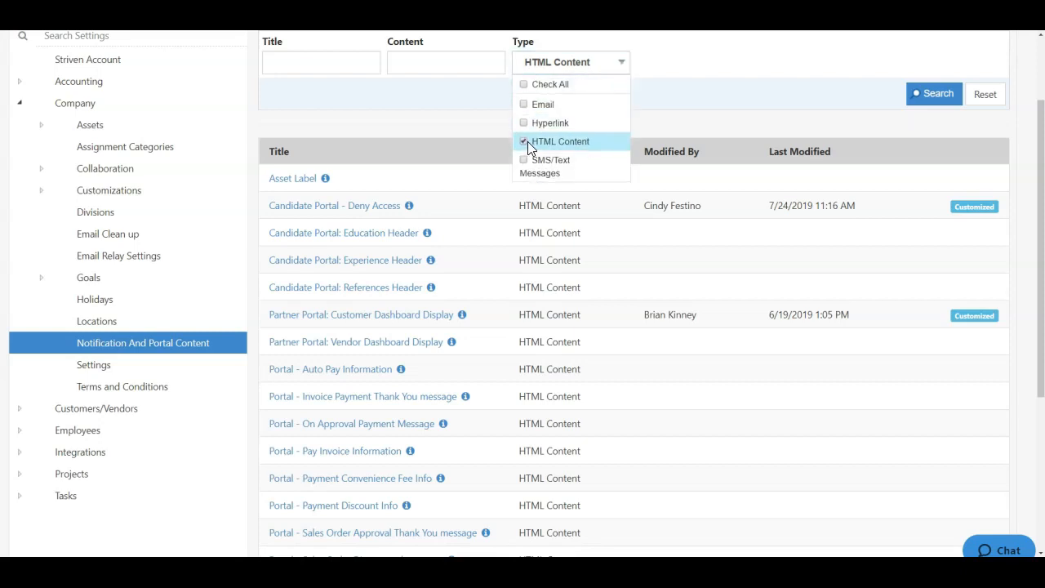
pyautogui.click(528, 141)
pyautogui.click(527, 123)
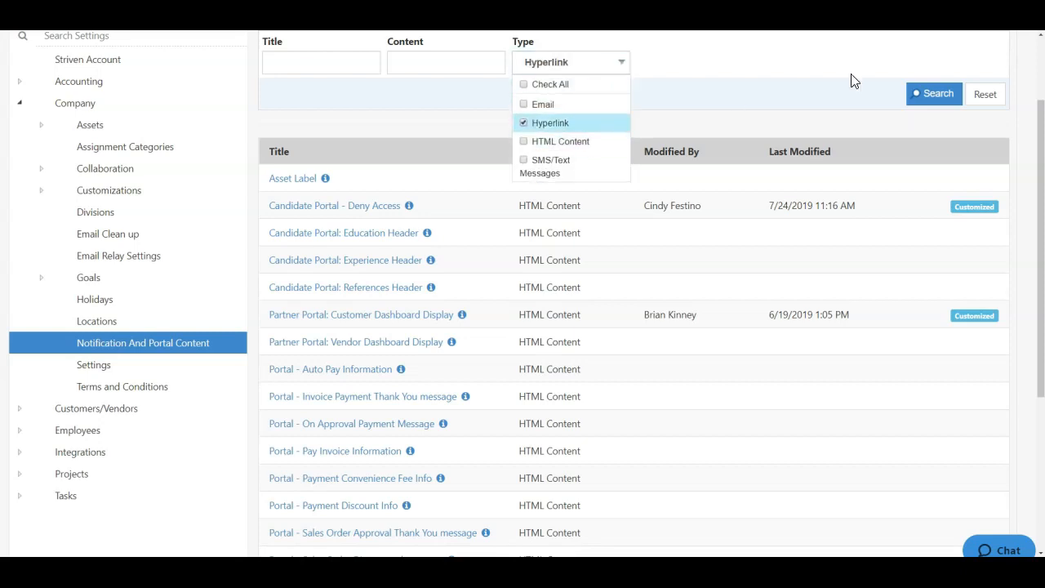
pyautogui.click(934, 98)
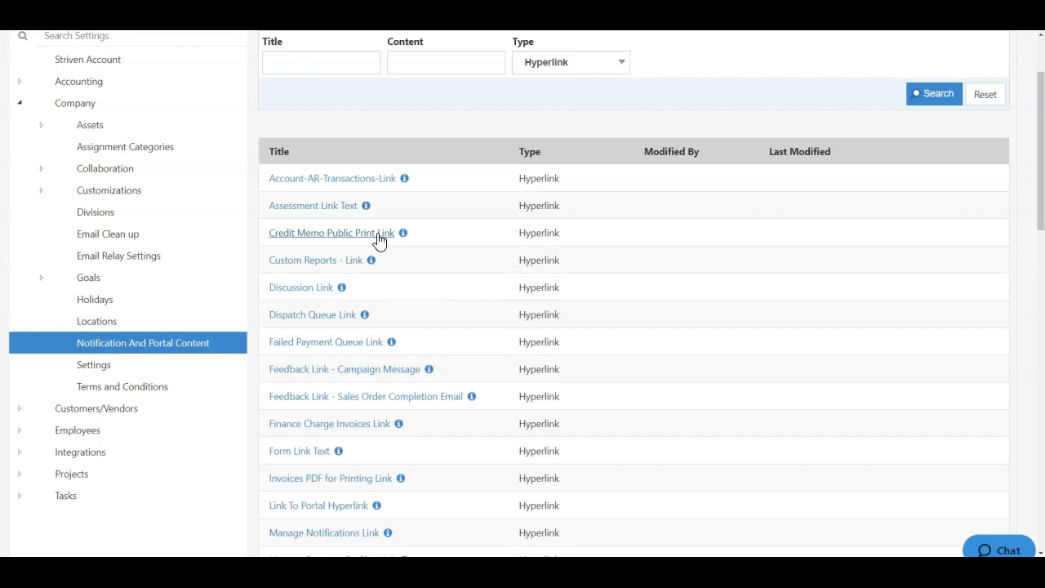
# Step: Open the Assessment Link Text hyperlink, review its display text, and close it without saving
pyautogui.click(310, 208)
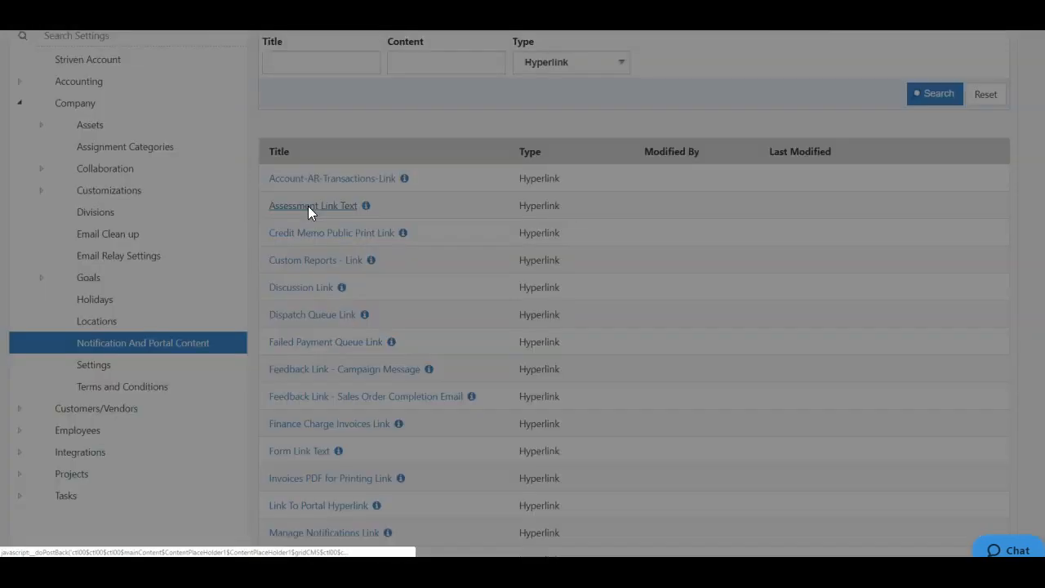
pyautogui.click(436, 122)
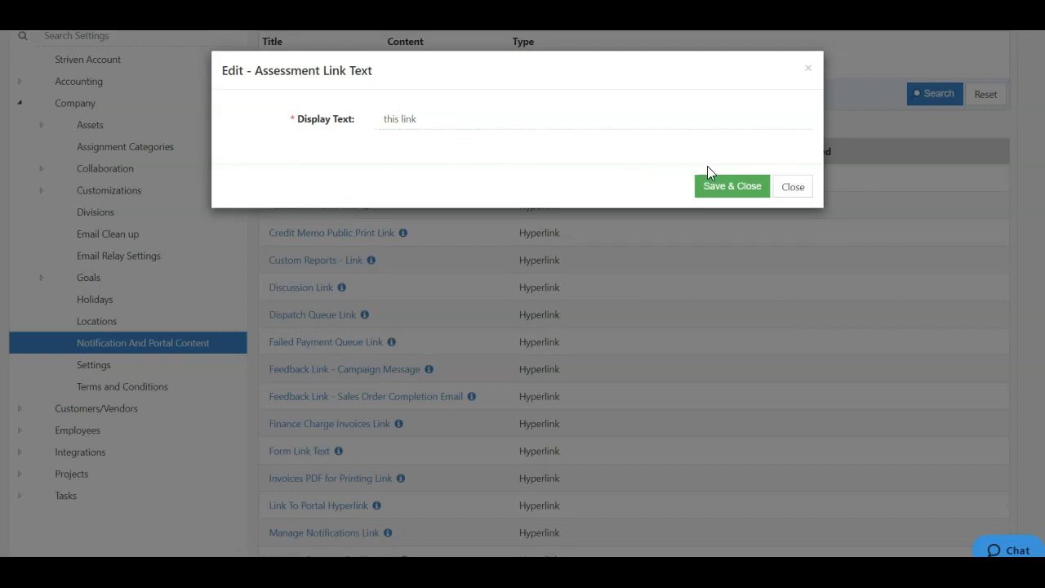
pyautogui.click(801, 193)
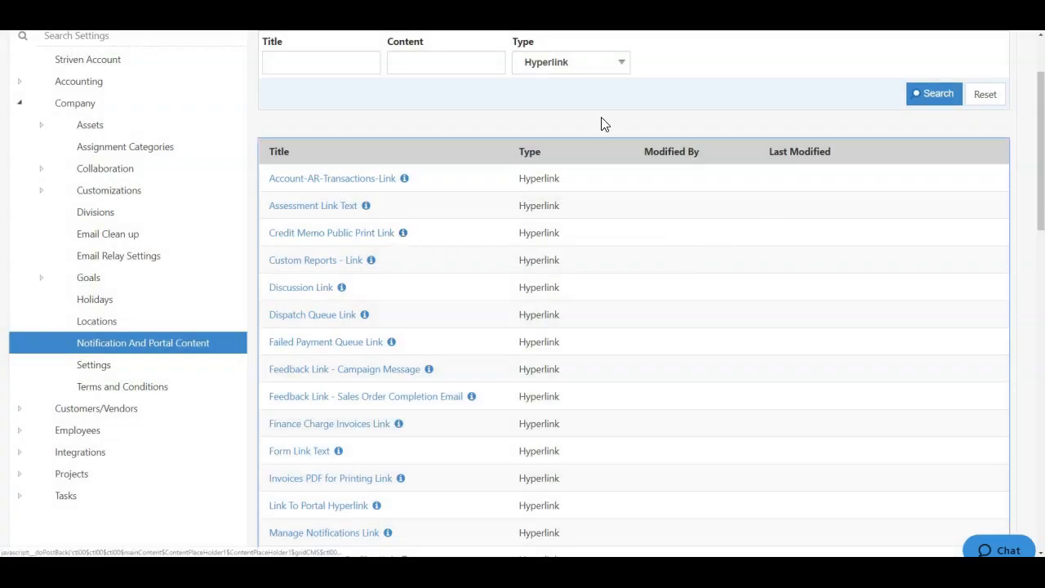
# Step: Filter the content list to SMS/Text Messages only, removing the Hyperlink type
pyautogui.click(581, 65)
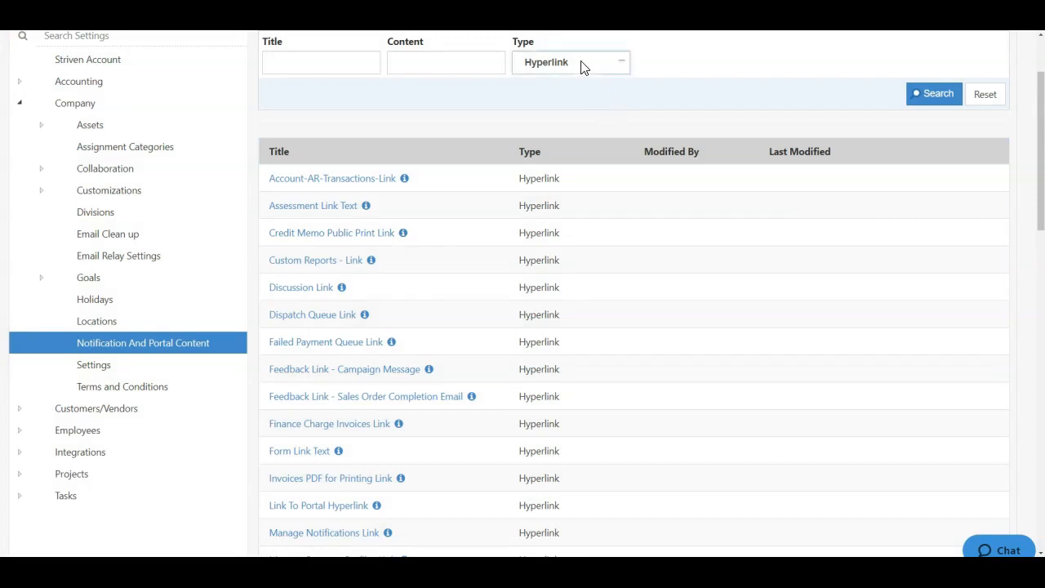
pyautogui.click(539, 164)
pyautogui.click(545, 127)
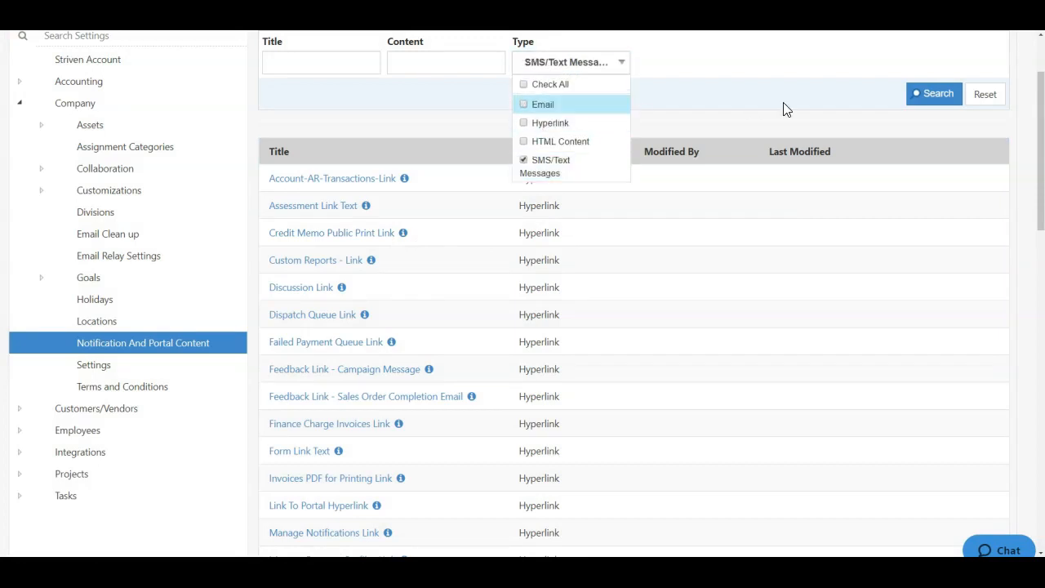
pyautogui.click(936, 99)
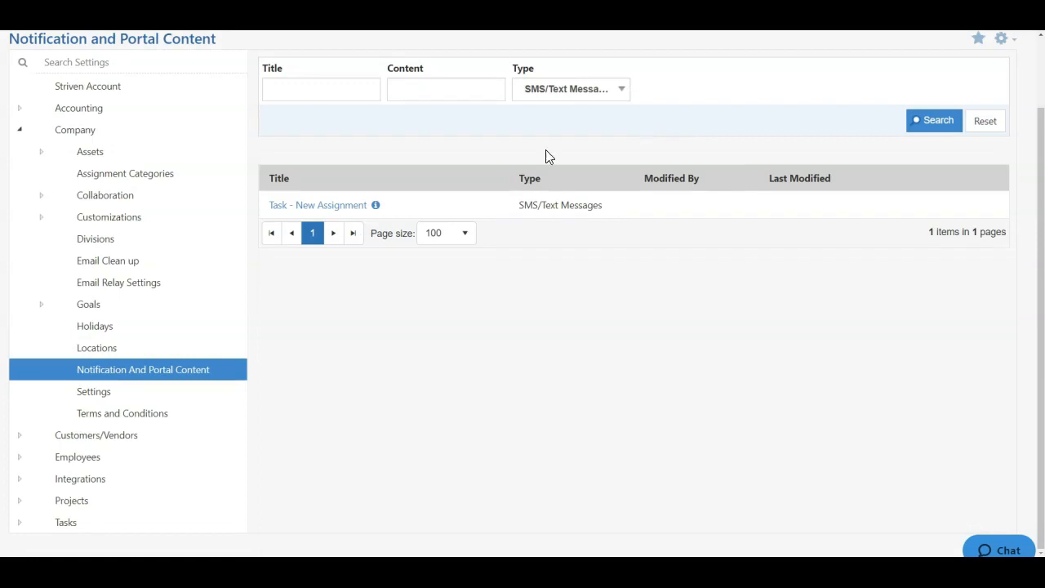
# Step: Open the Task - New Assignment text message, review its available merge fields, and close it without saving
pyautogui.click(321, 206)
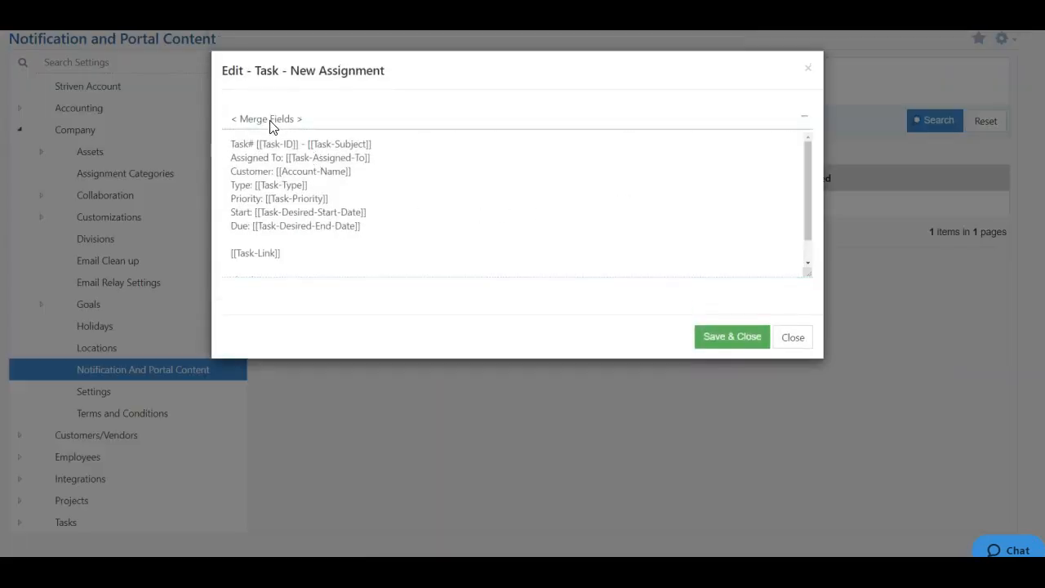
pyautogui.click(271, 121)
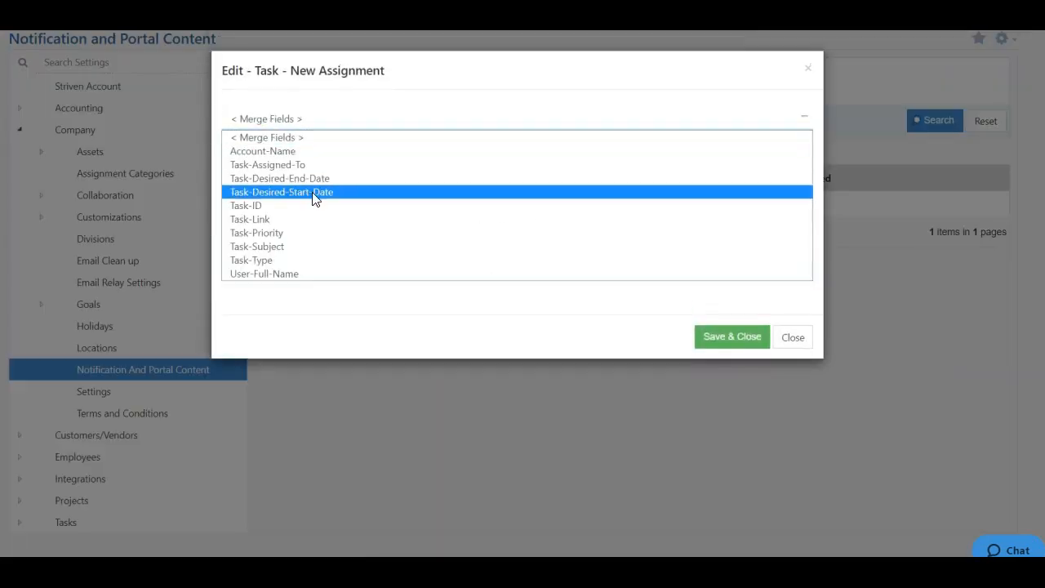
pyautogui.click(393, 106)
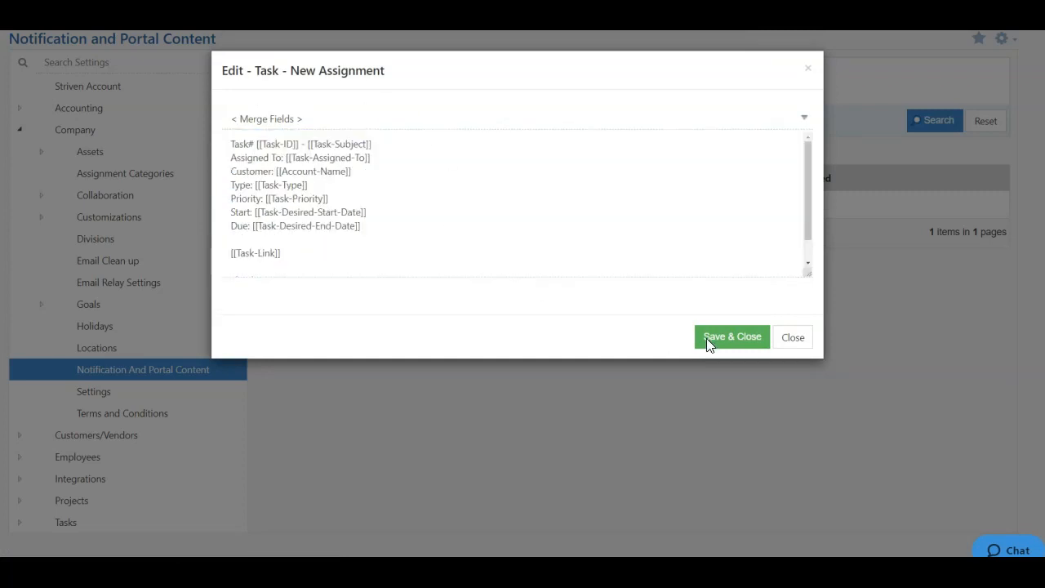
pyautogui.click(794, 337)
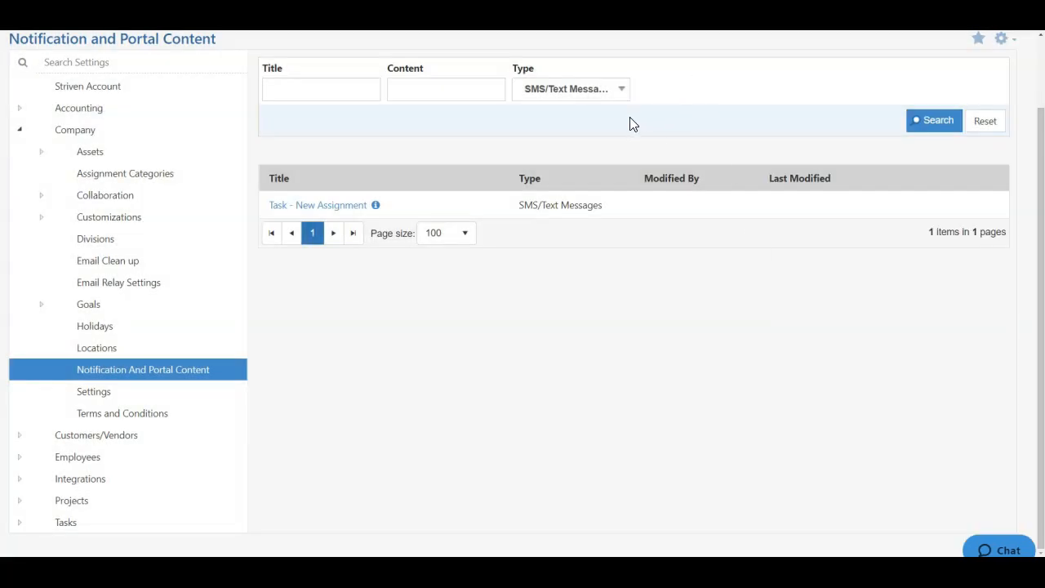
# Step: In the company's Collaboration messaging settings, hide Related To information in outgoing emails for Bills as well, and save
pyautogui.click(41, 196)
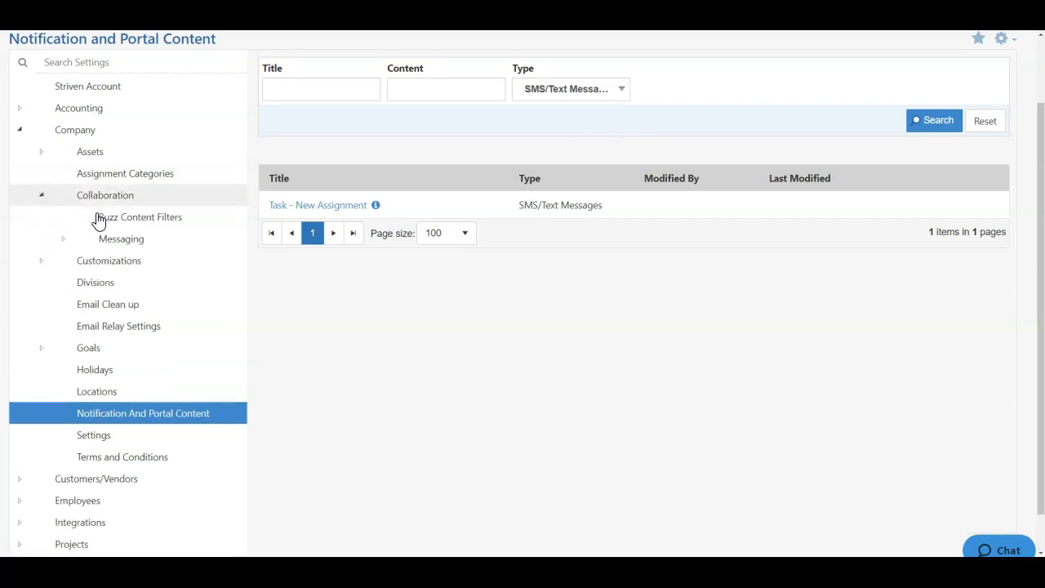
pyautogui.click(62, 240)
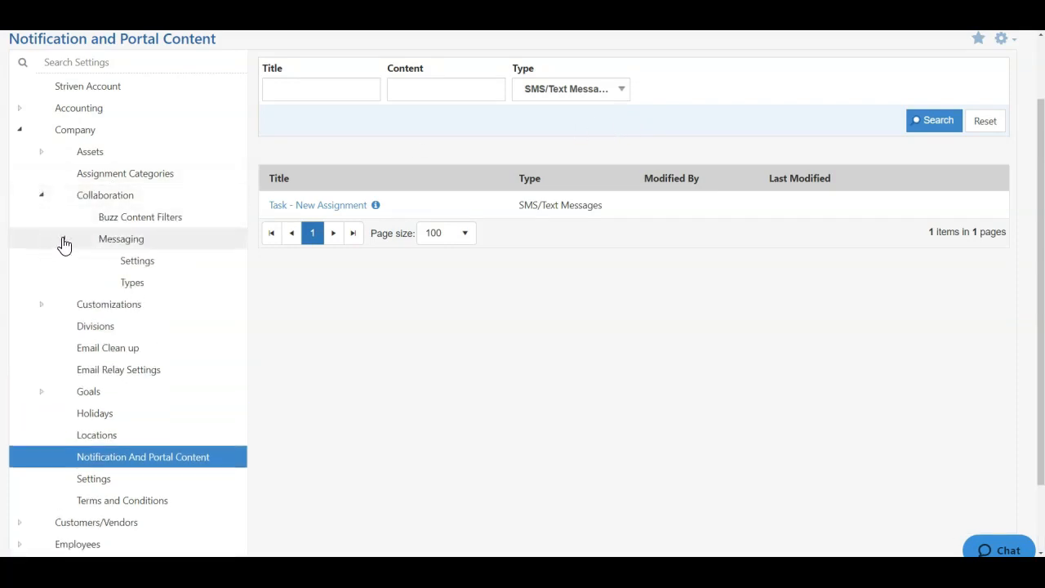
pyautogui.click(143, 271)
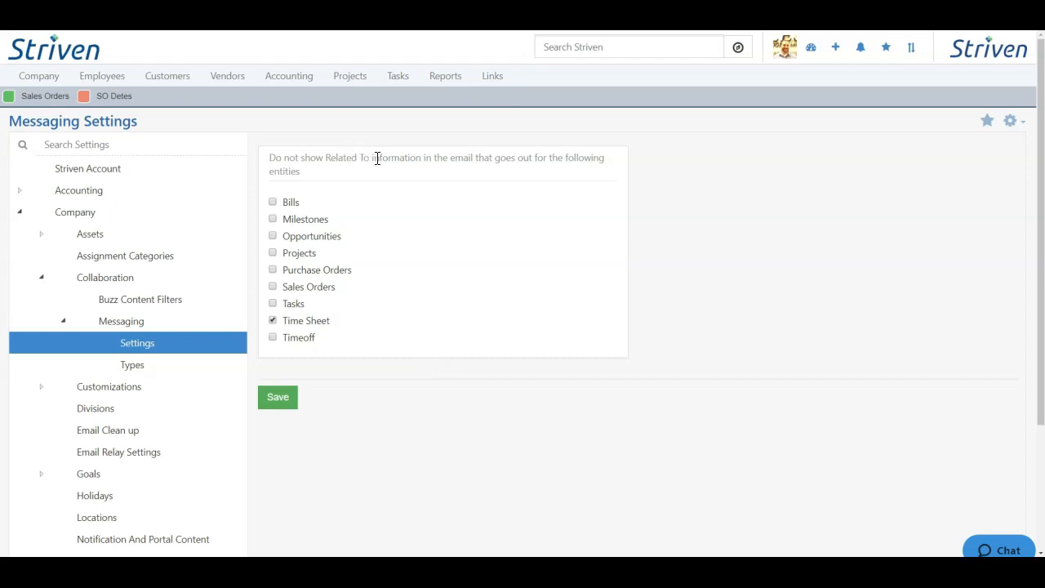
pyautogui.click(273, 204)
pyautogui.click(278, 406)
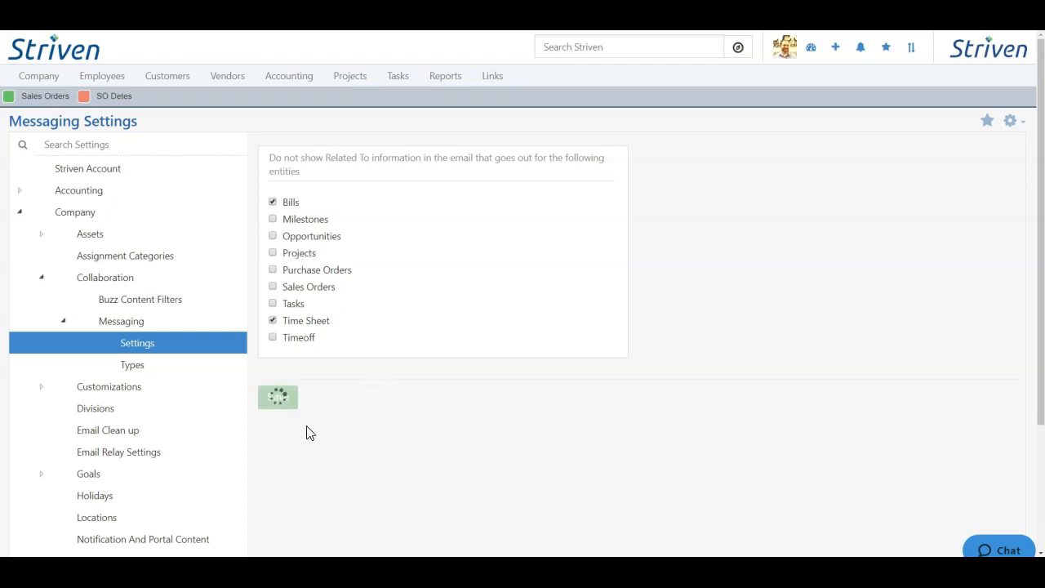
pyautogui.click(706, 51)
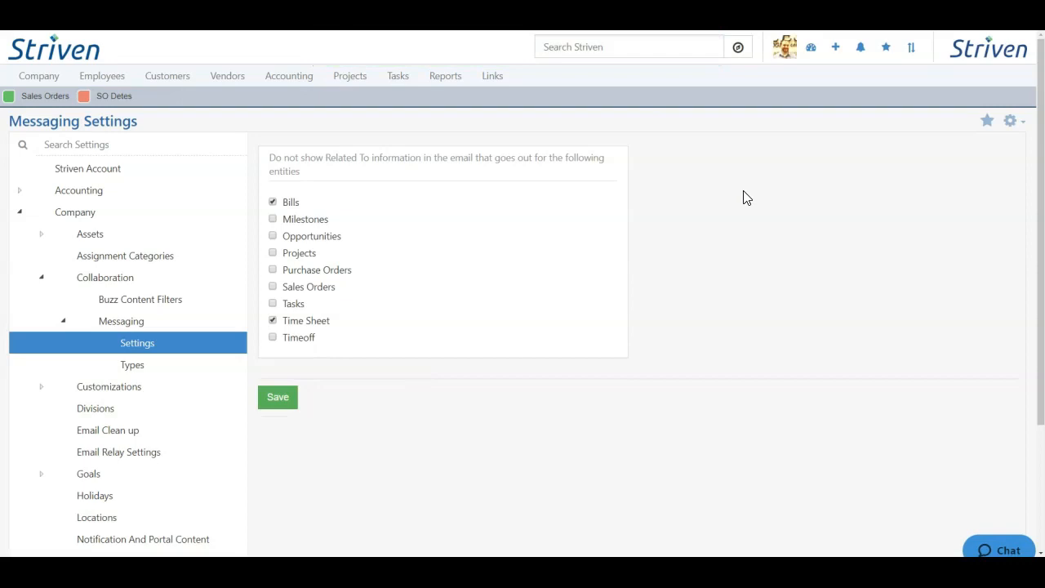
# Step: Add a Collaboration messaging type named Support with the color red, leaving it non-default, and save it
pyautogui.click(133, 367)
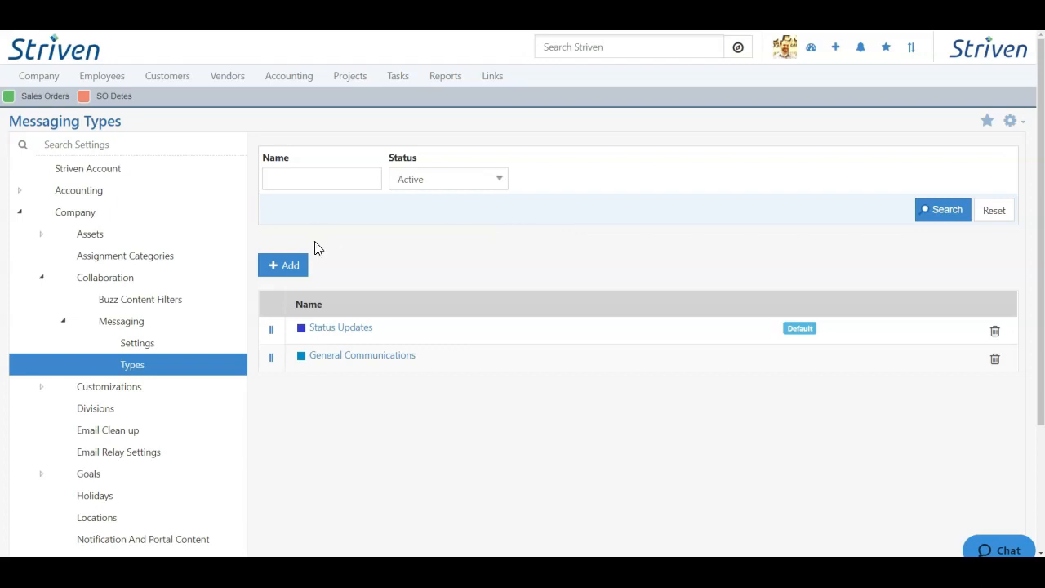
pyautogui.click(288, 271)
pyautogui.click(504, 119)
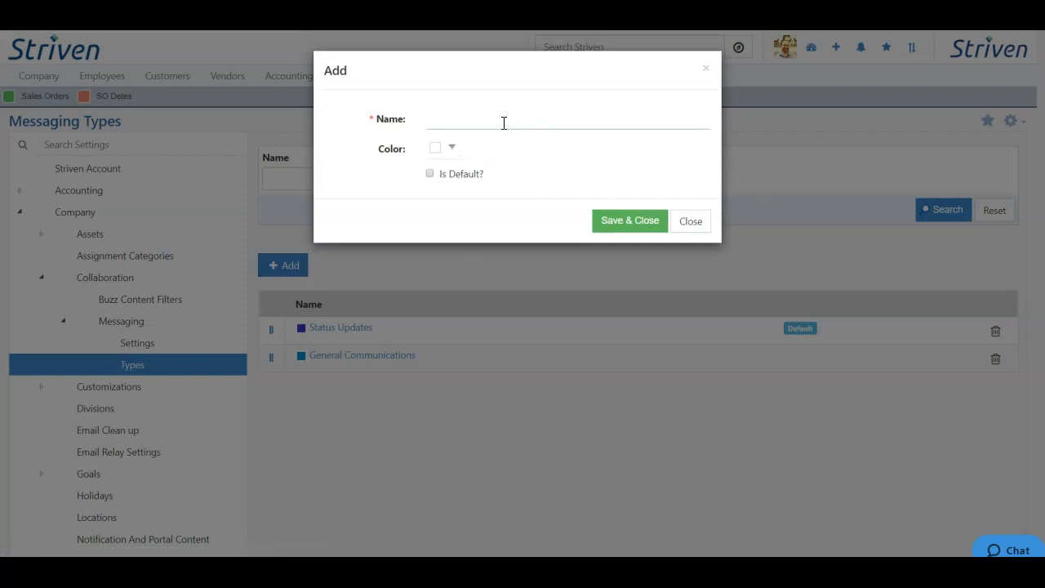
pyautogui.click(453, 148)
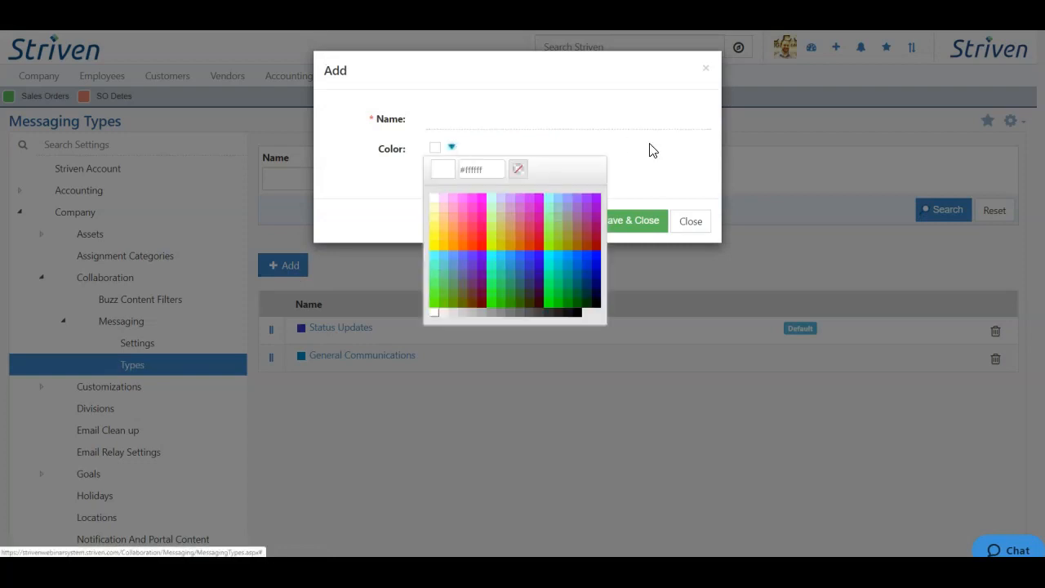
pyautogui.click(484, 252)
pyautogui.click(455, 128)
pyautogui.write('Support')
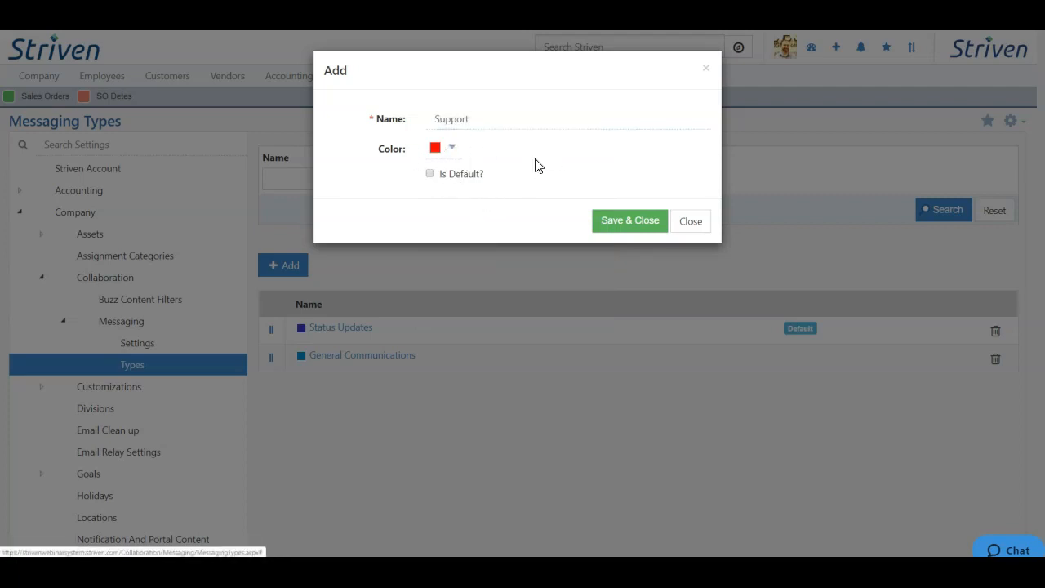
pyautogui.click(631, 220)
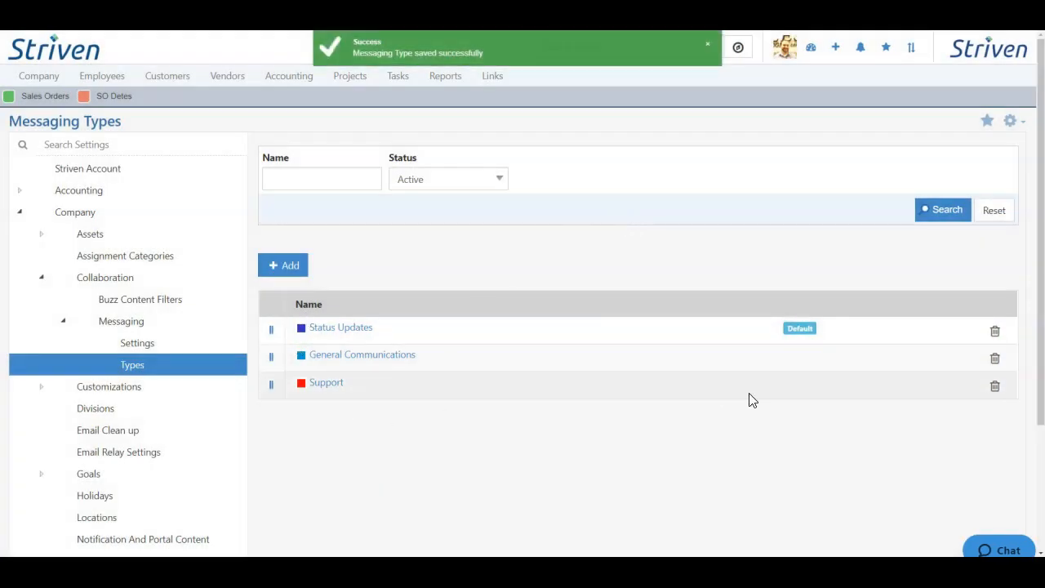
pyautogui.click(708, 46)
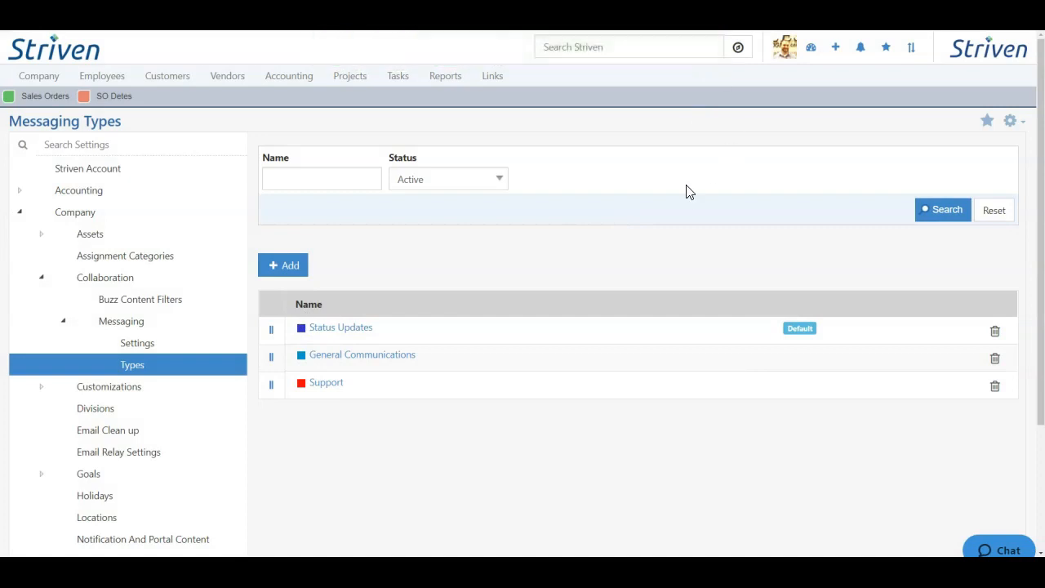
# Step: Review the name and status search filters for messaging types without changing the Active status
pyautogui.click(301, 178)
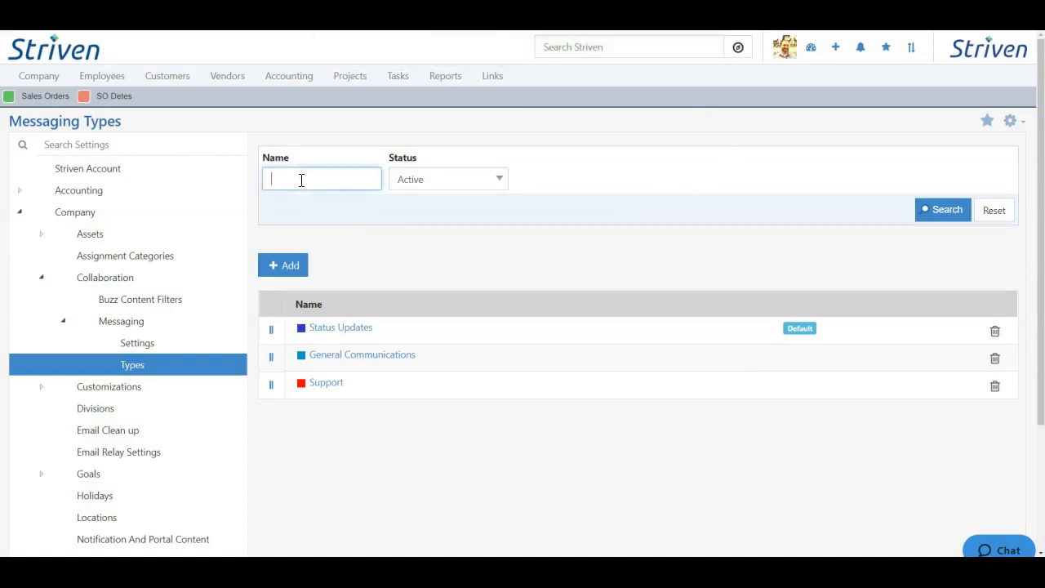
pyautogui.click(476, 189)
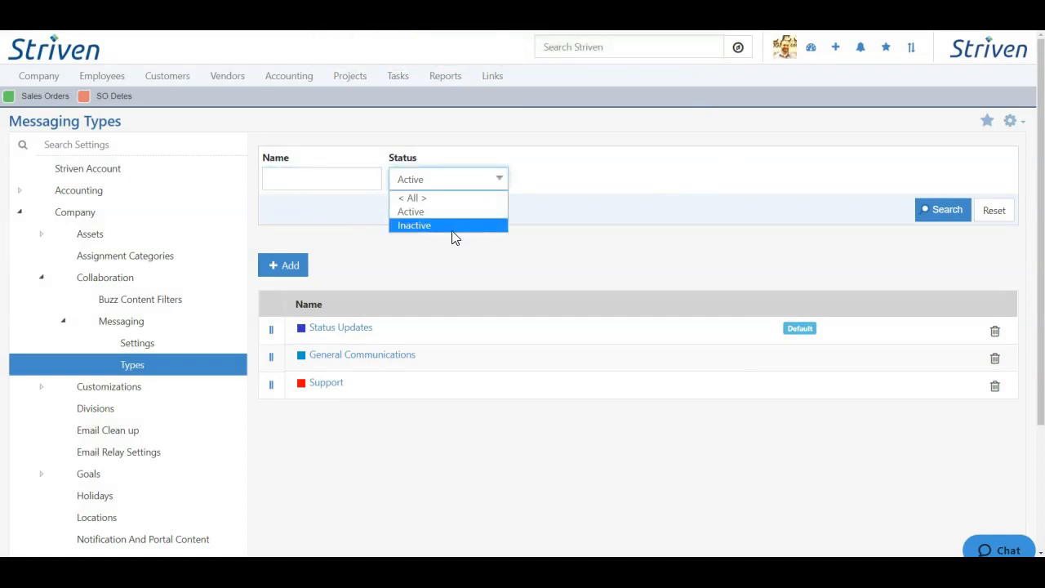
pyautogui.click(709, 210)
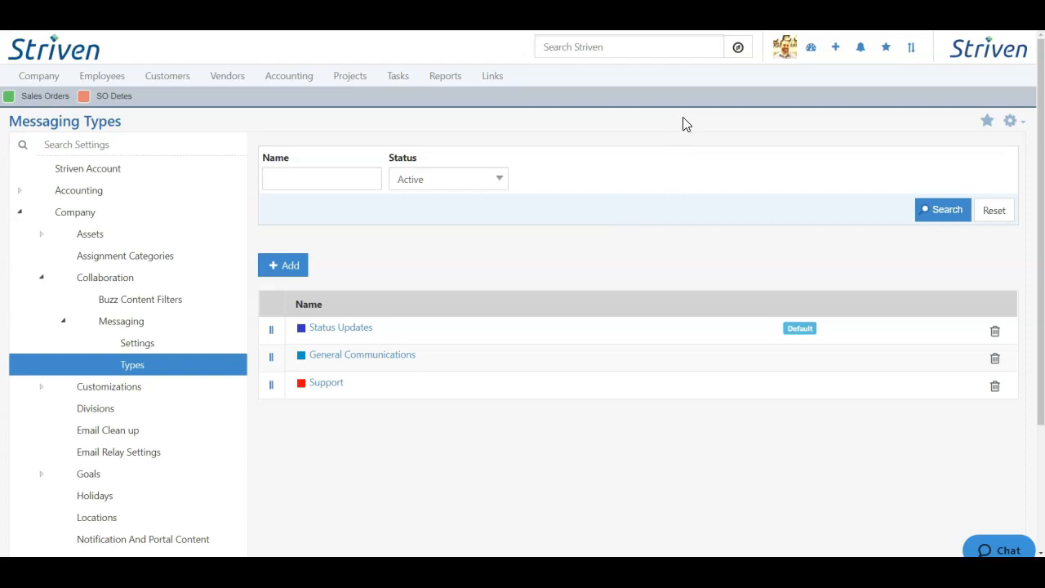
# Step: Go to Messages, start a new message, and set its messaging type to Support
pyautogui.click(859, 48)
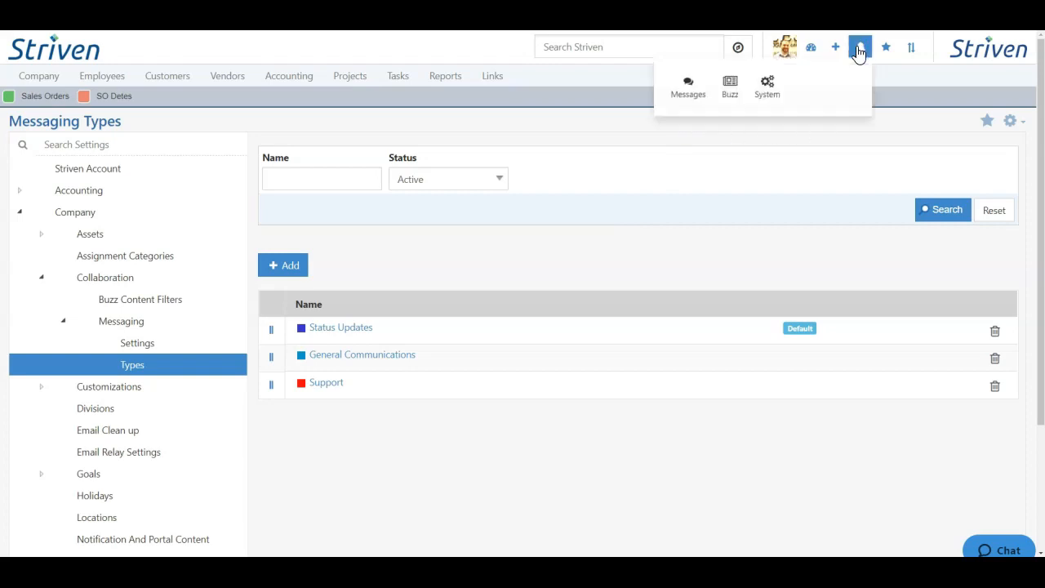
pyautogui.click(690, 96)
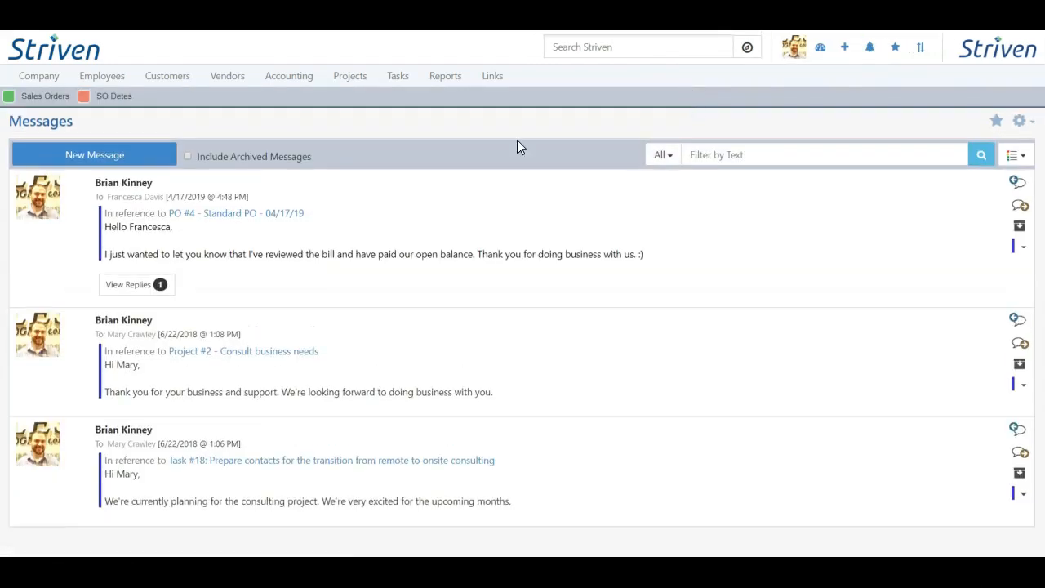
pyautogui.click(102, 157)
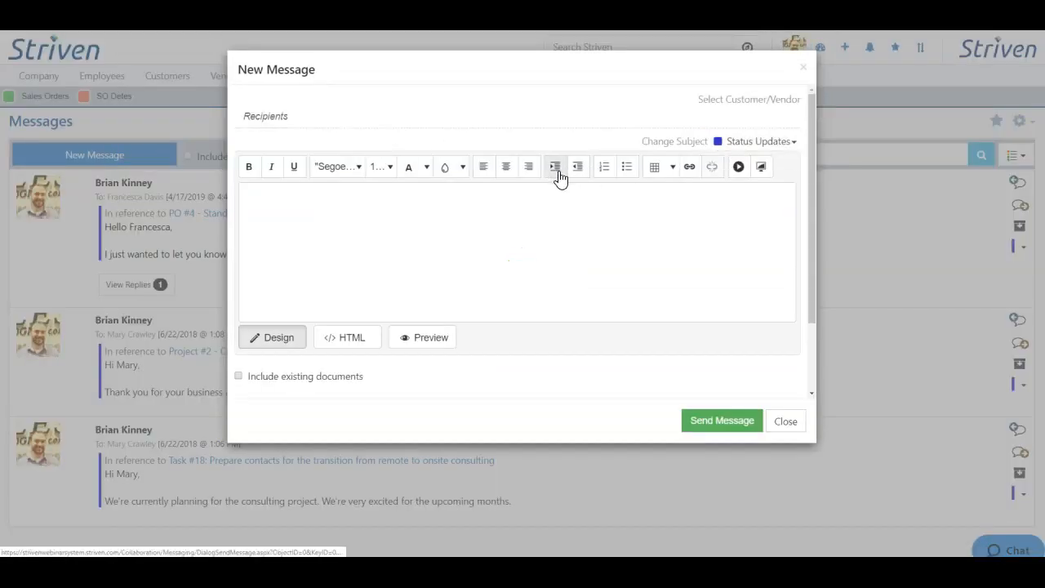
pyautogui.click(793, 144)
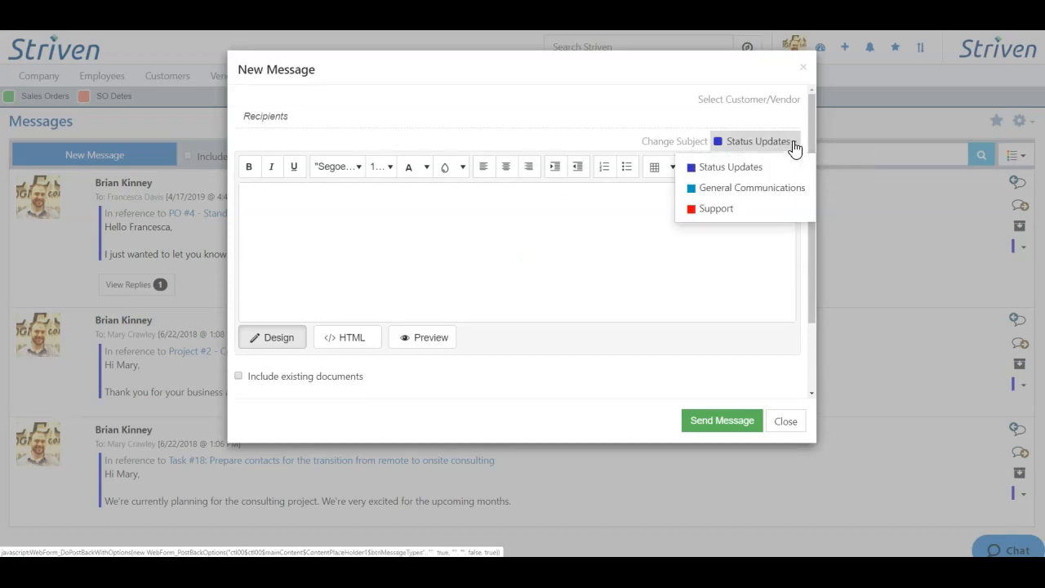
pyautogui.click(729, 209)
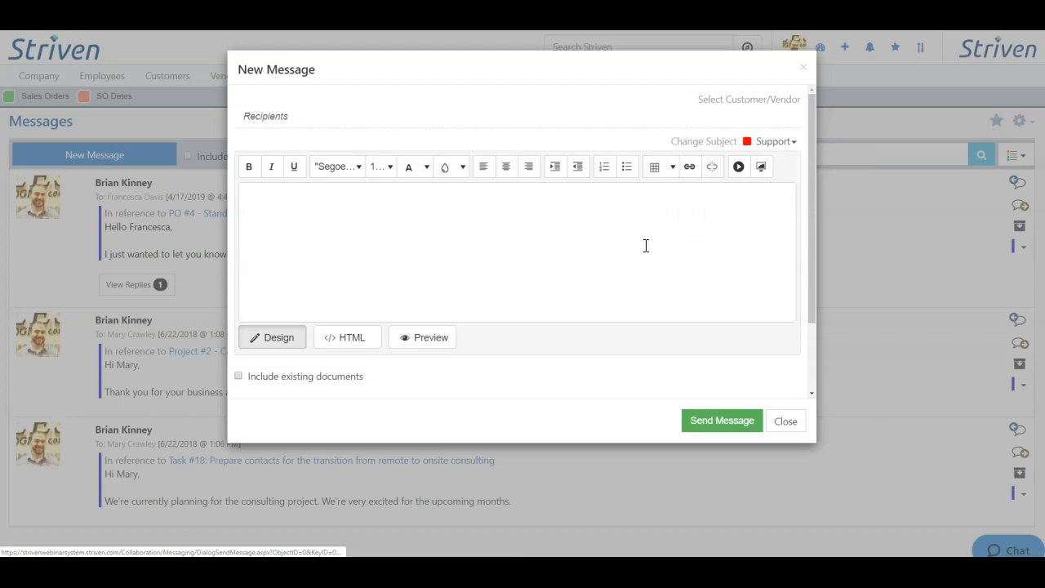
# Step: Address the message to yourself, write "Hello, Price Printing needs support, can you call them to help understand what they need and assist?" and send it
pyautogui.click(319, 120)
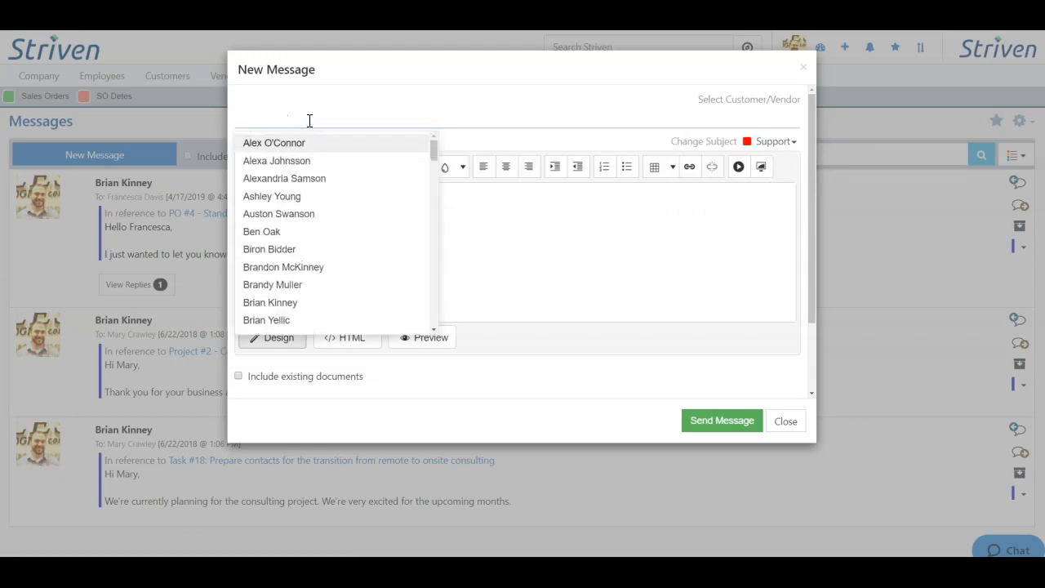
pyautogui.click(297, 302)
pyautogui.click(359, 216)
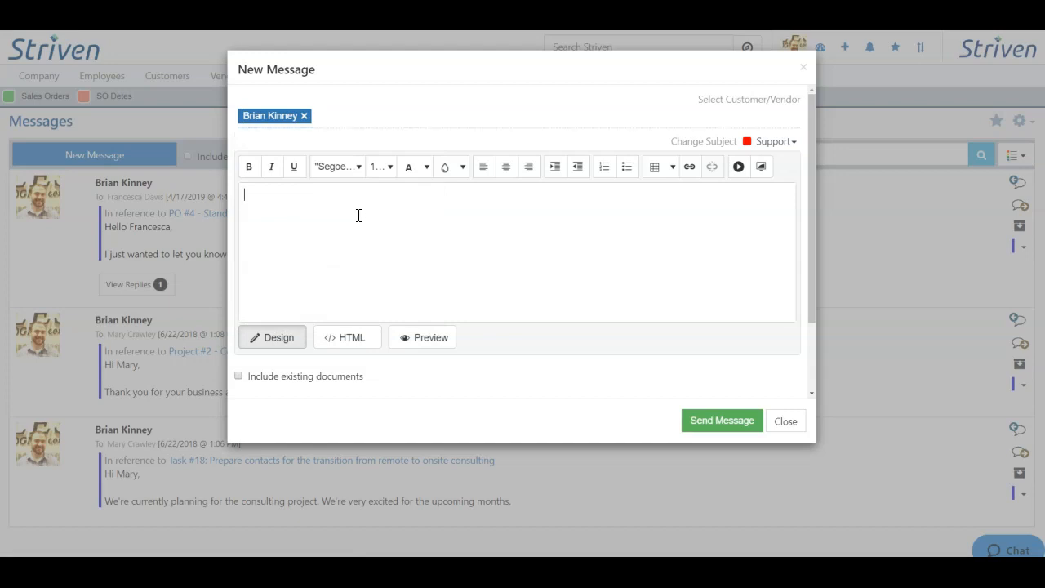
pyautogui.write('Hello, Price Printing needs support, can you call them to help understand what they need and assist?')
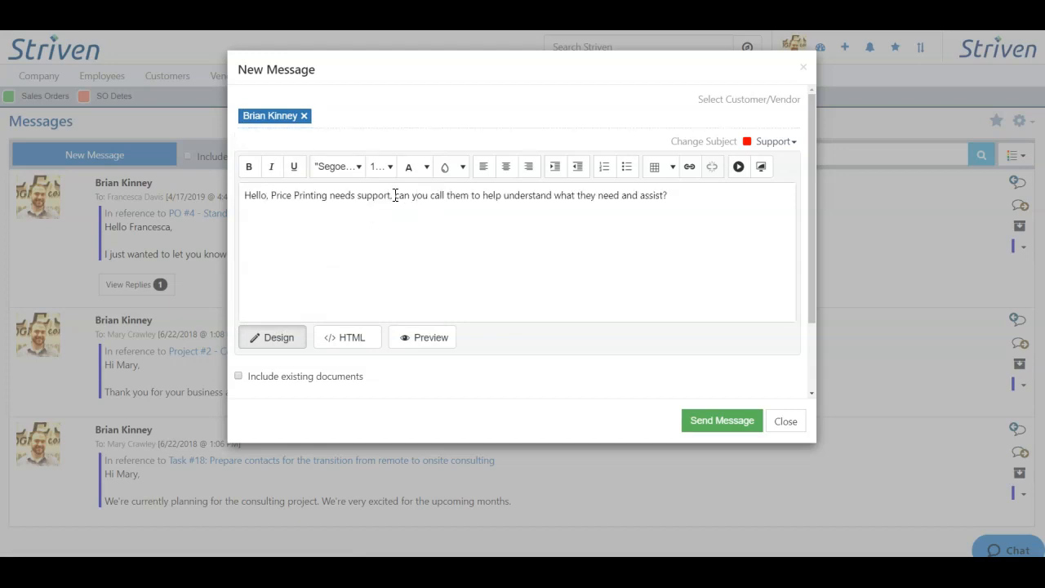
pyautogui.click(716, 426)
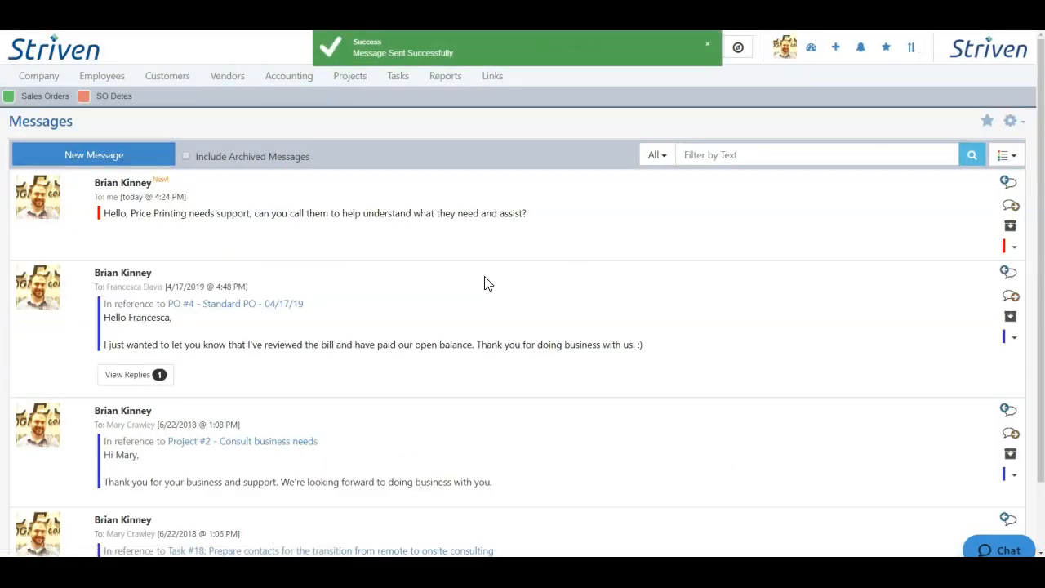
pyautogui.click(707, 48)
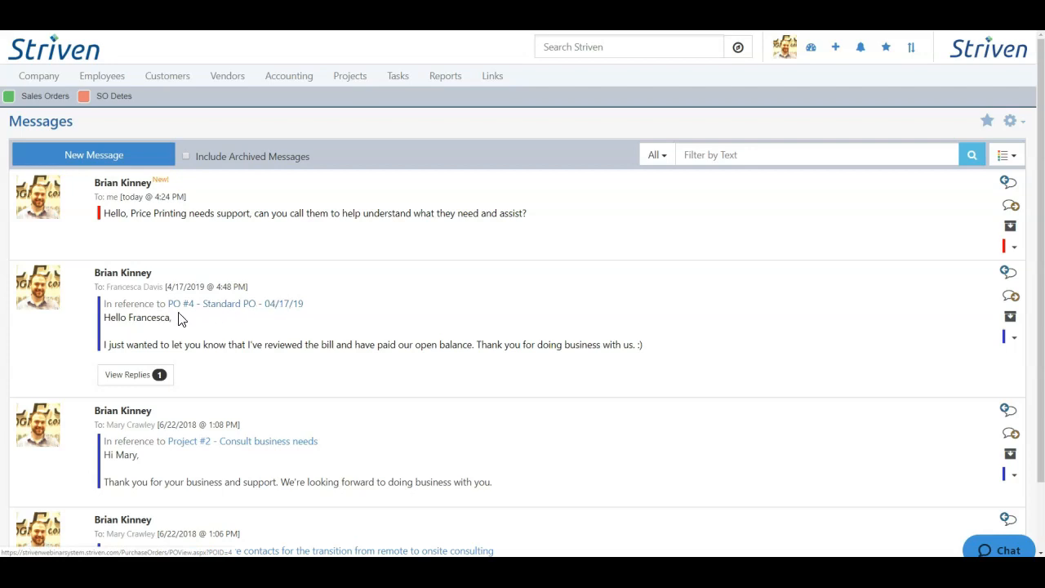
# Step: Open the Standard PO dated 04/17/19 that is referenced in the second message
pyautogui.click(252, 305)
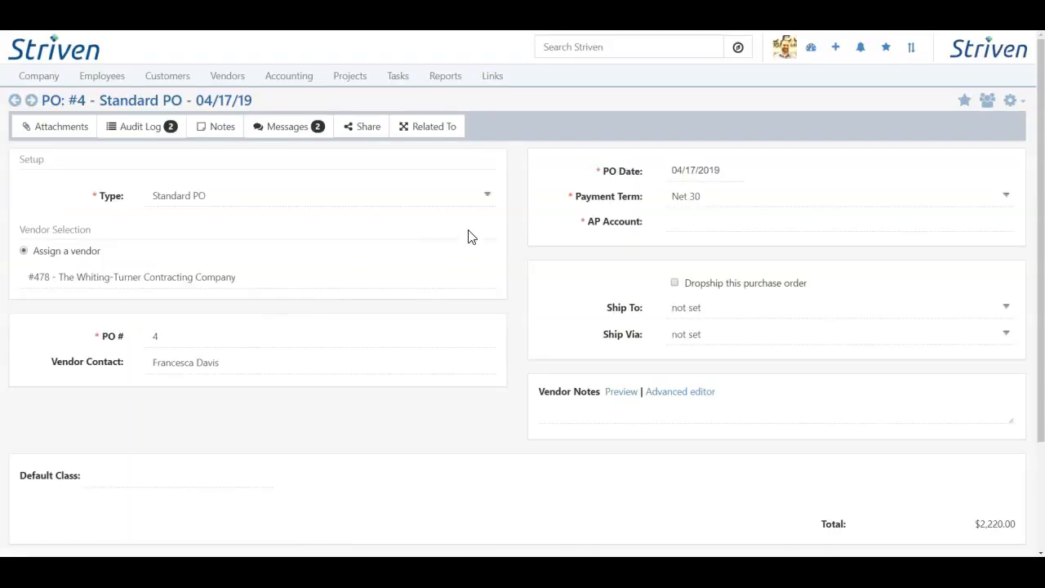